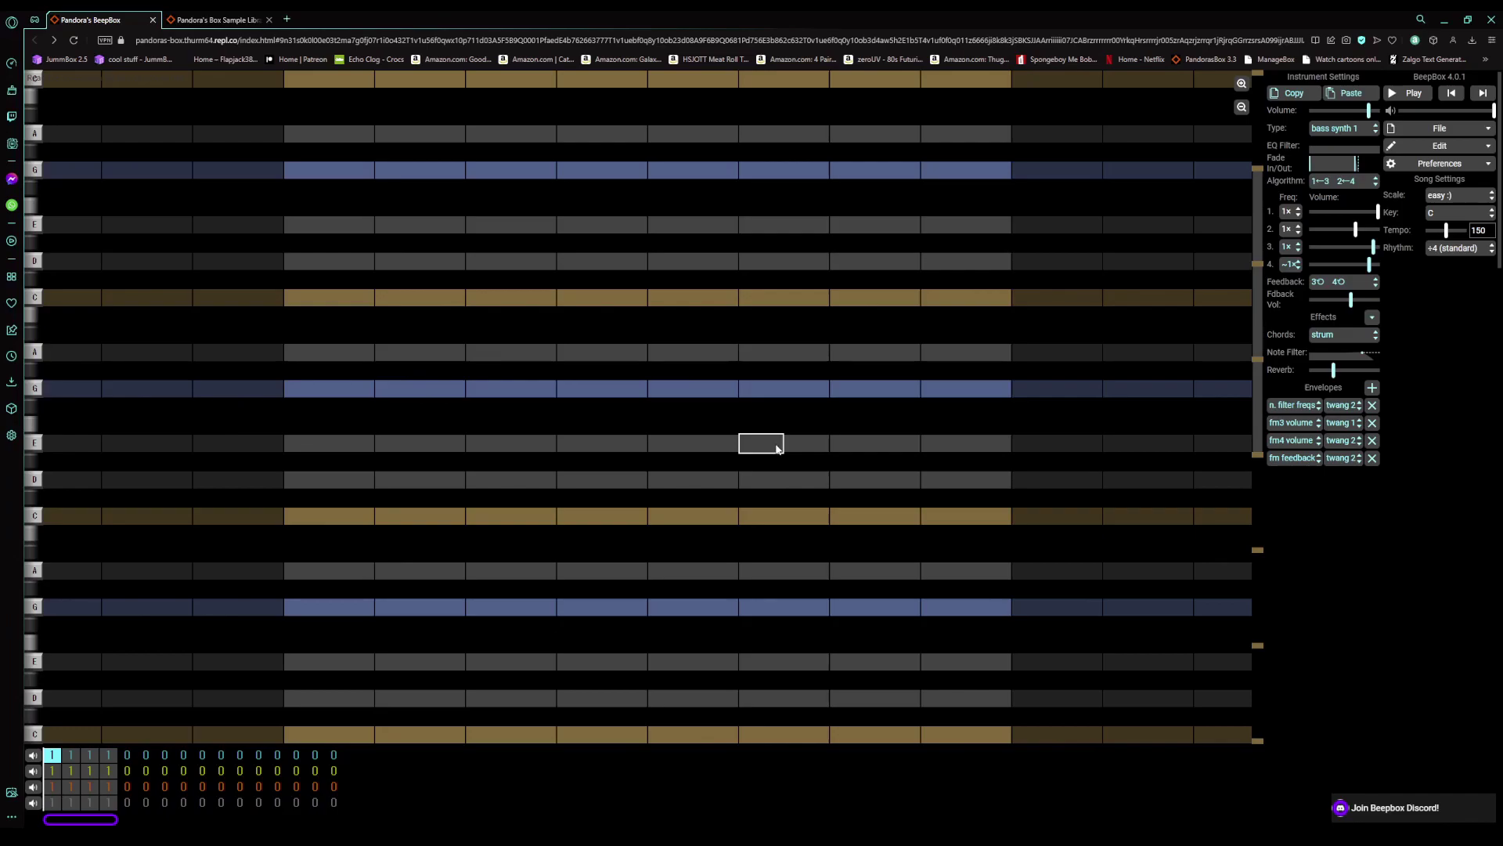
scroll(759, 484, down, 1)
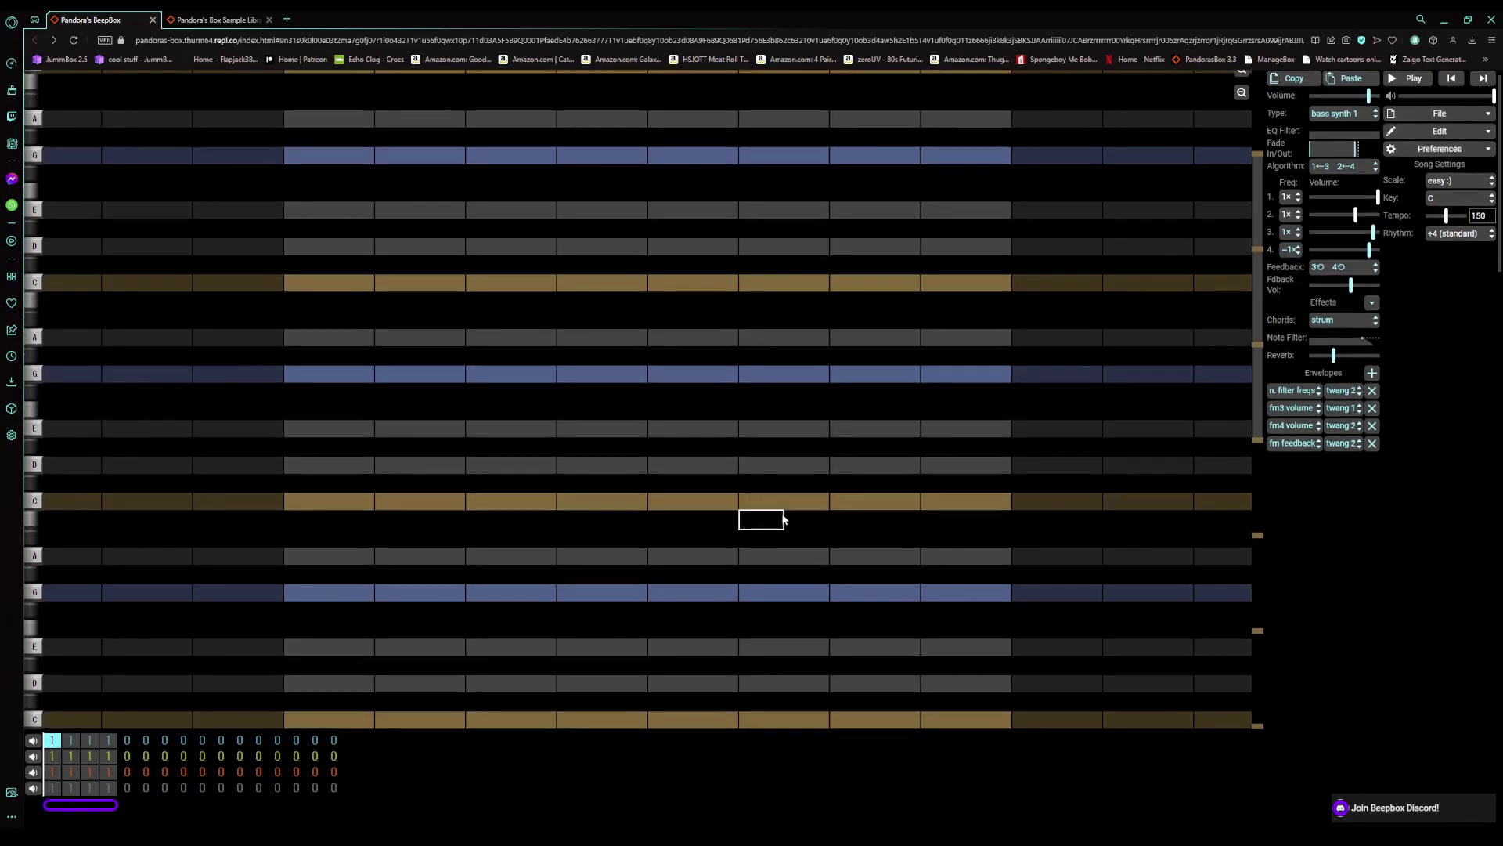
scroll(752, 476, down, 4)
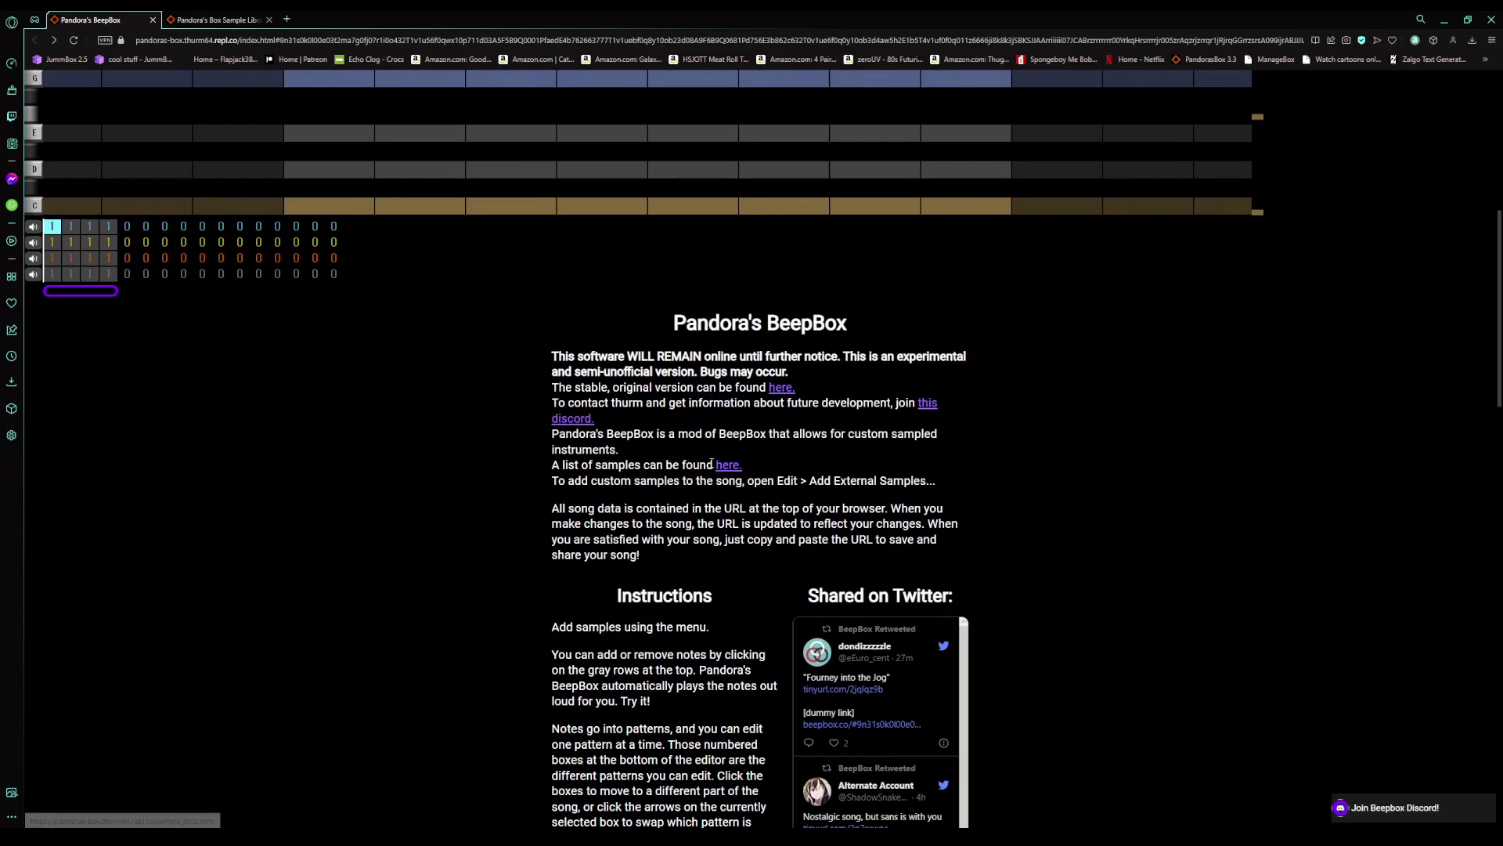
Step: Select the 'toddloop' sample name in the Sample Library, then go back to the BeepBox editor
click(210, 16)
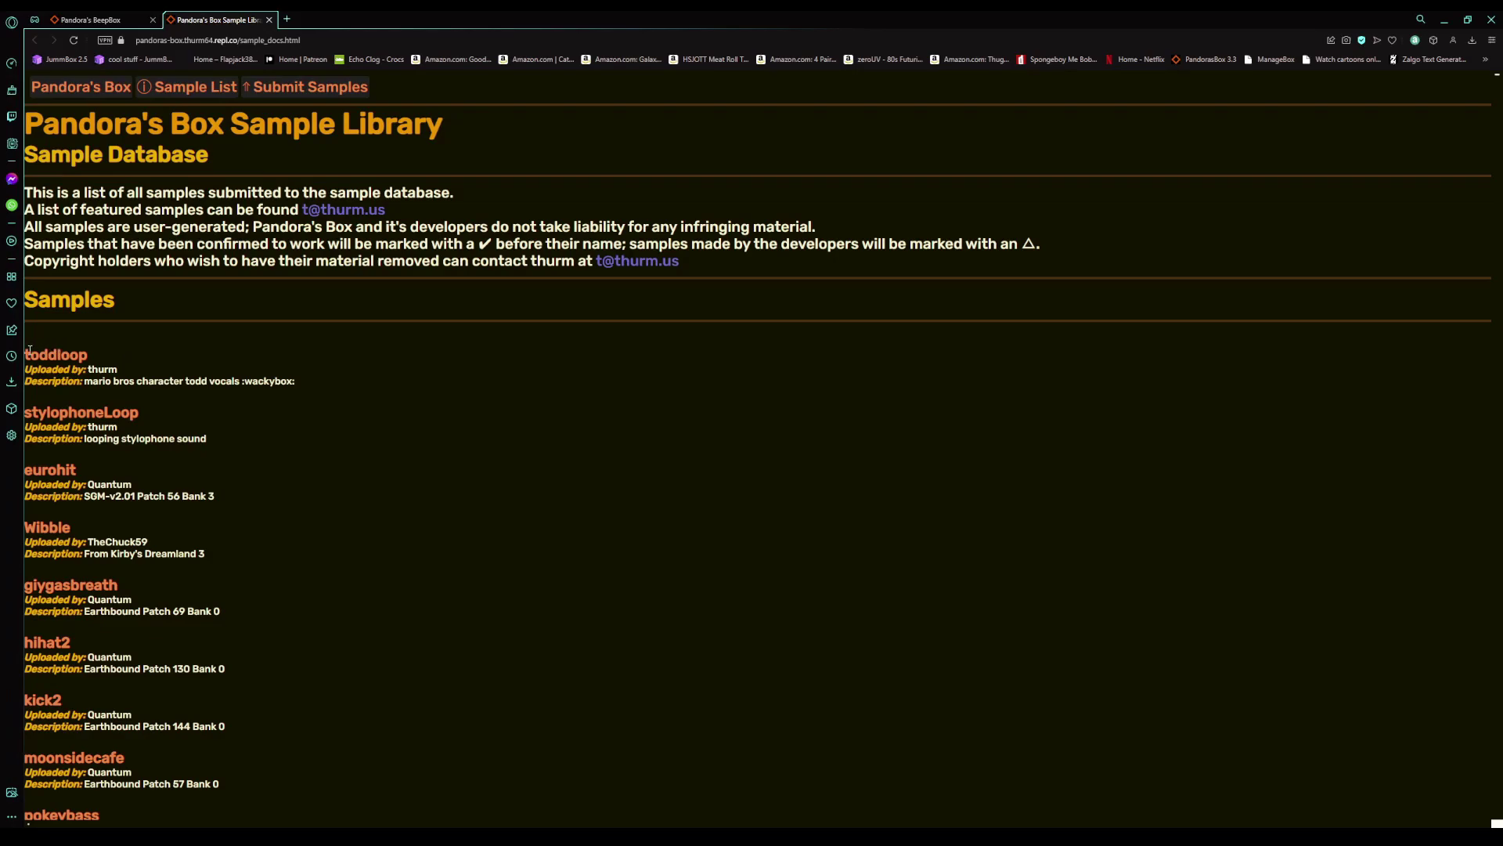
drag(26, 353, 96, 360)
key(ctrl+c)
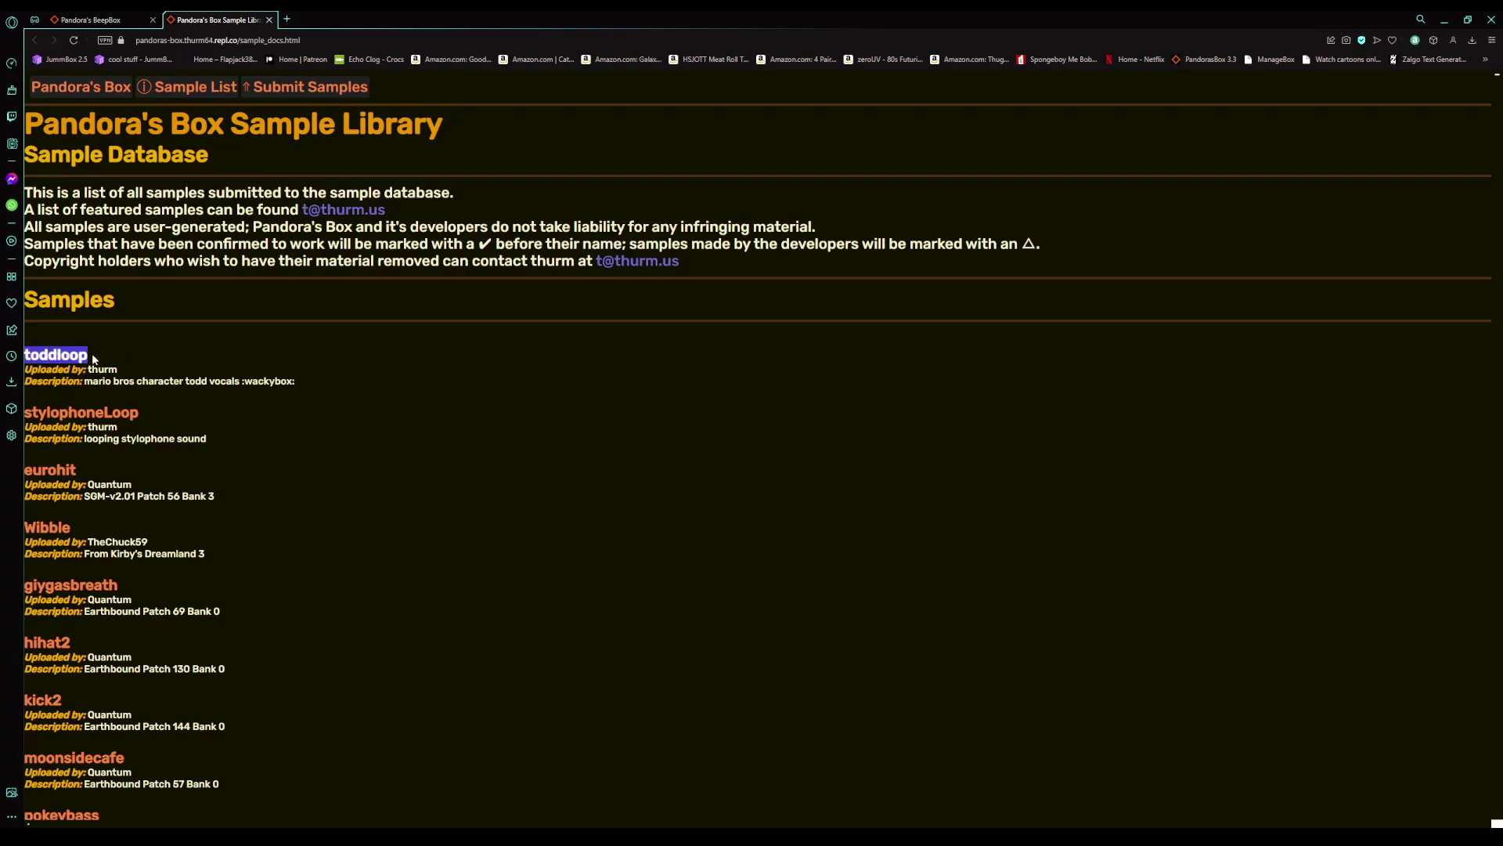
click(90, 19)
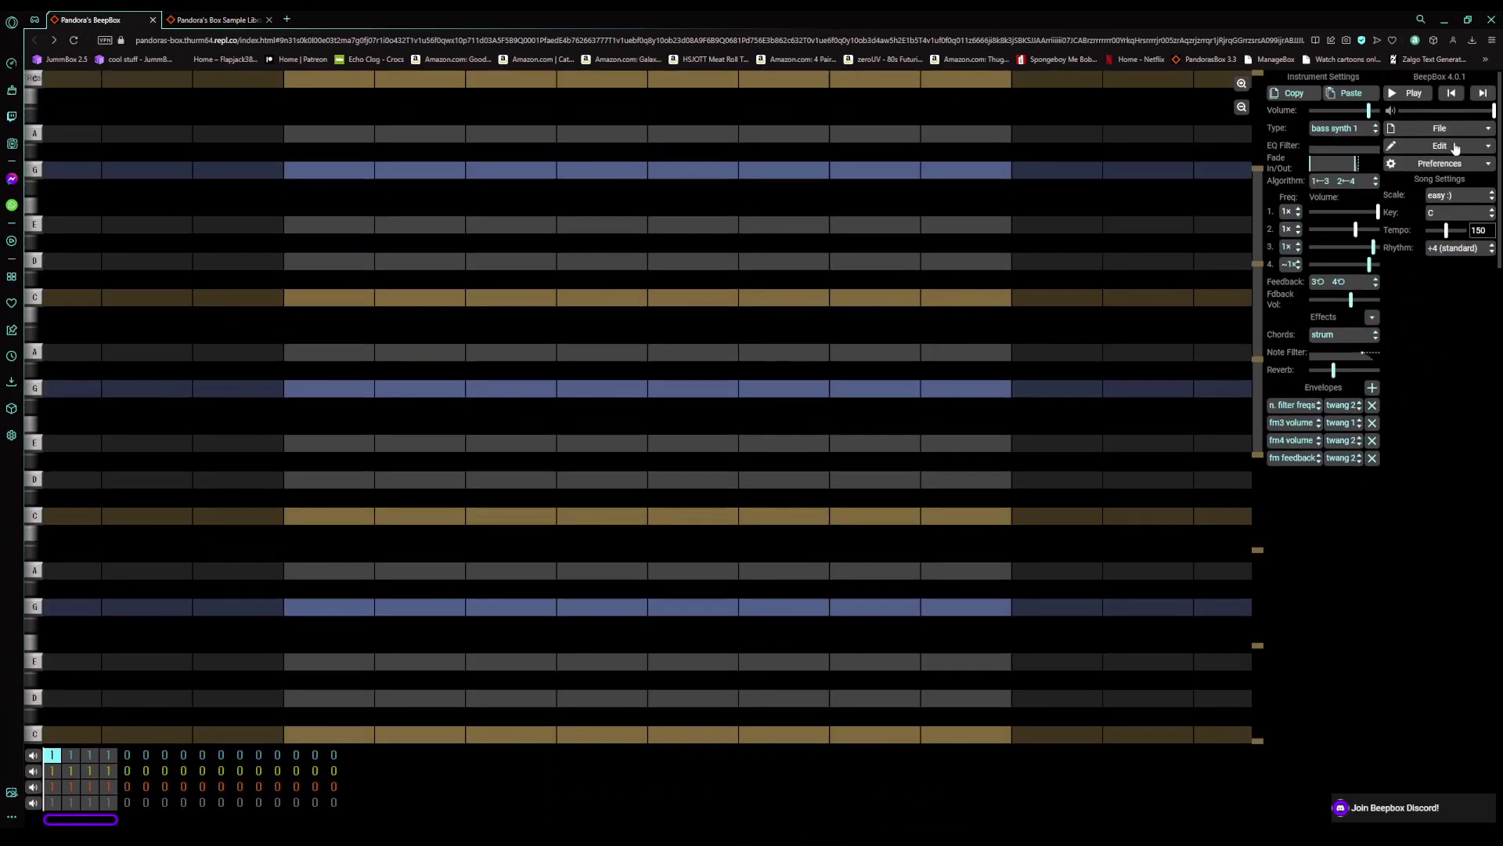
Step: Open Edit > Add External Samples and paste 'toddloop' into its field
click(1456, 148)
click(1483, 171)
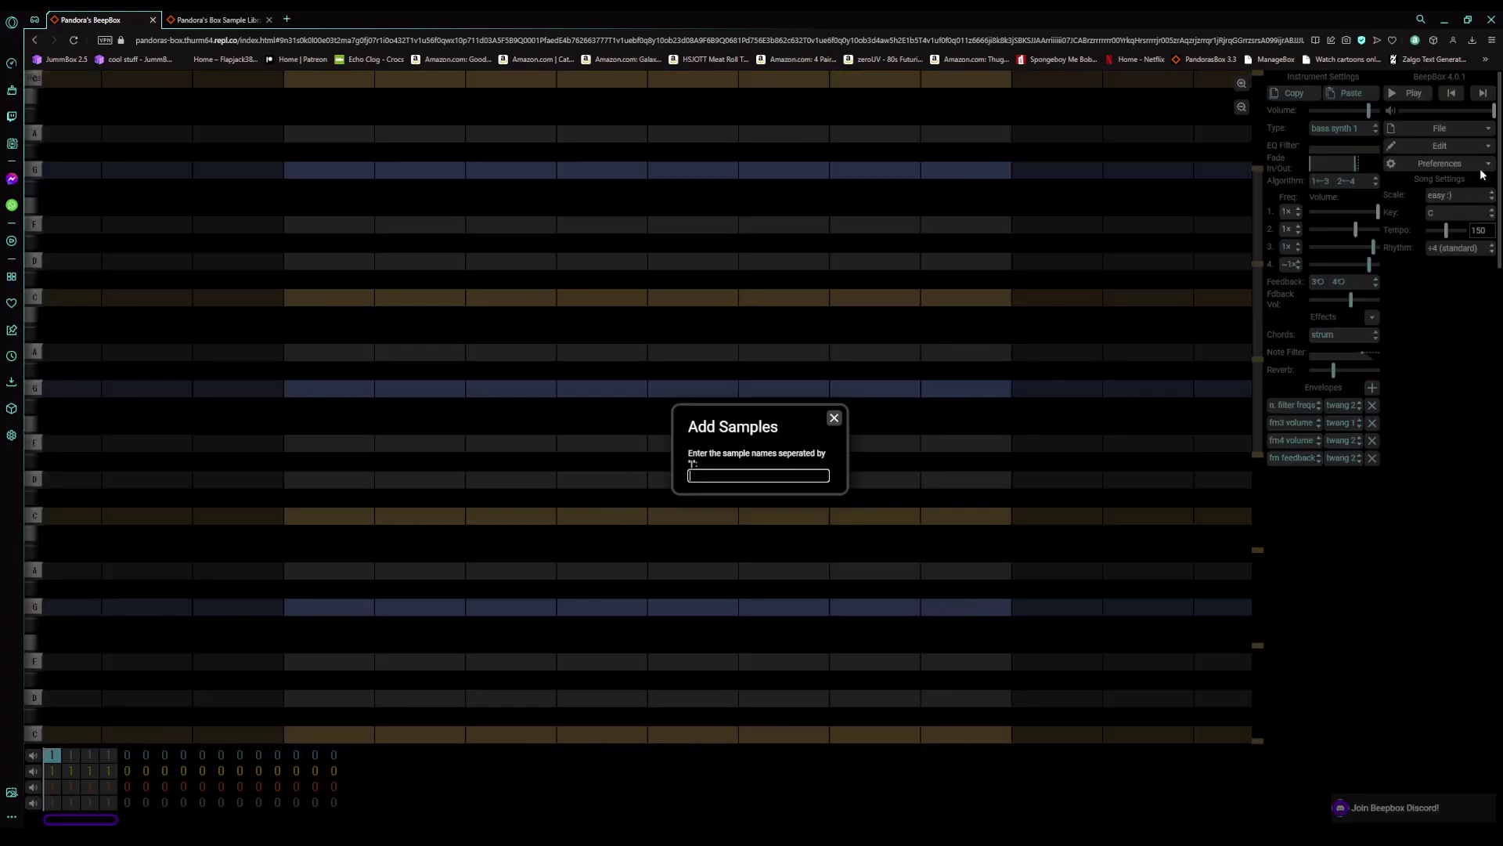
right_click(694, 476)
click(731, 572)
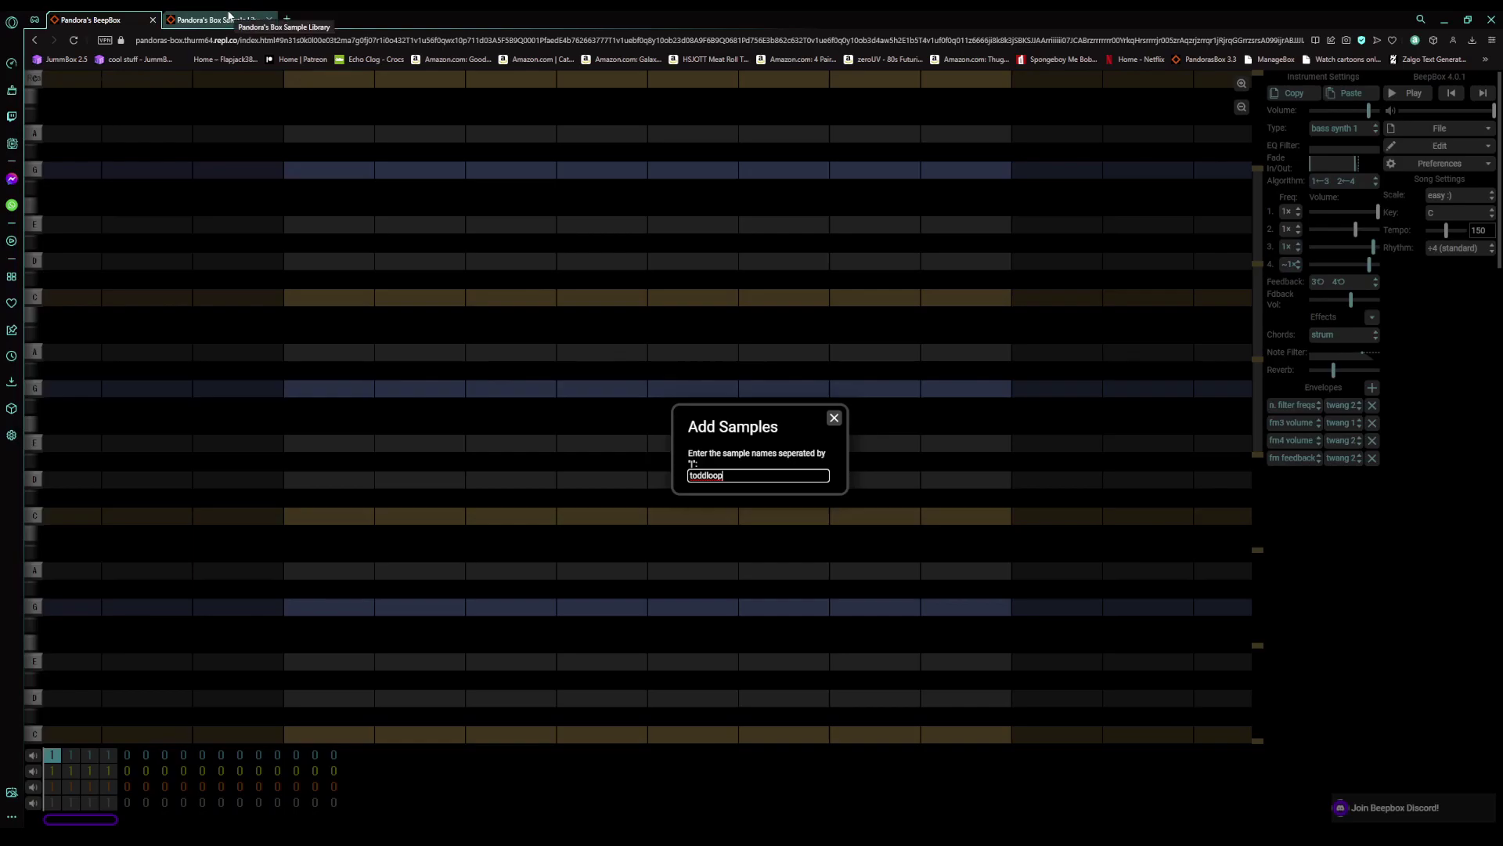
Step: Select the 'stylophoneLoop' name in the library list, then go back to the BeepBox sample prompt
click(229, 21)
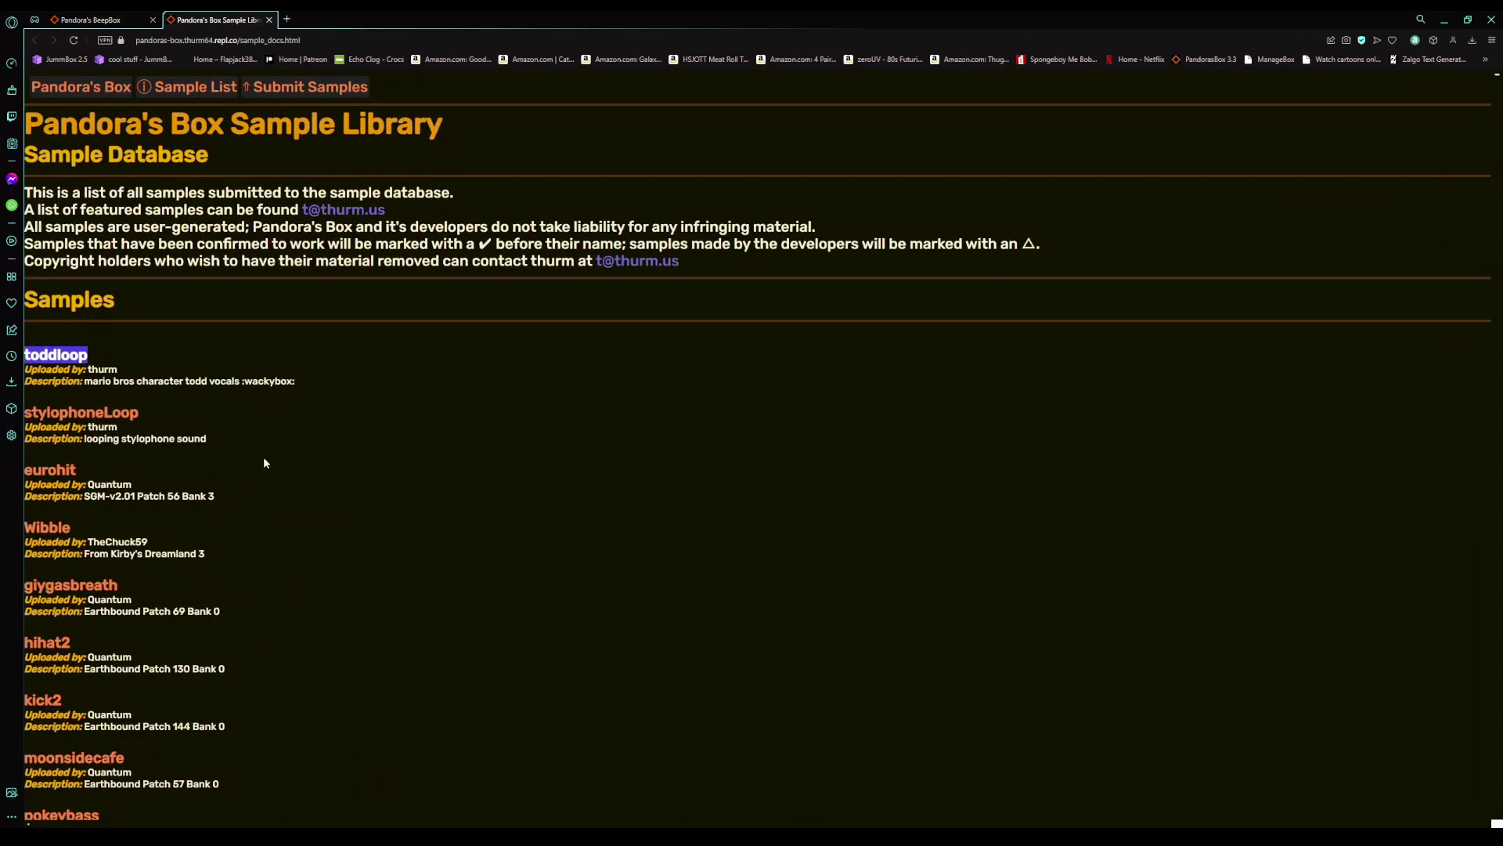
click(148, 425)
drag(31, 414, 139, 413)
click(99, 390)
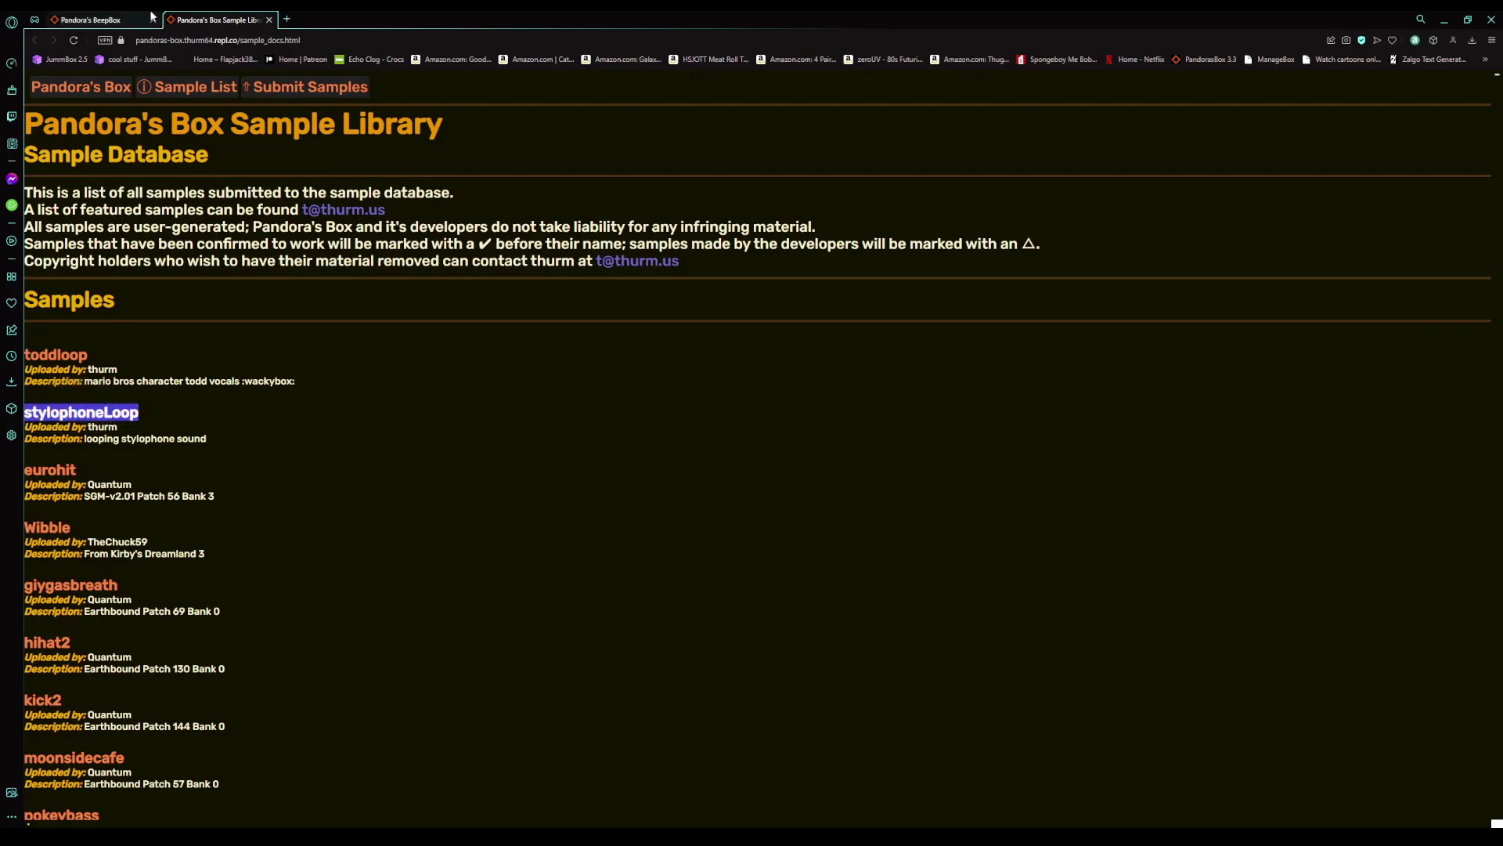
click(151, 19)
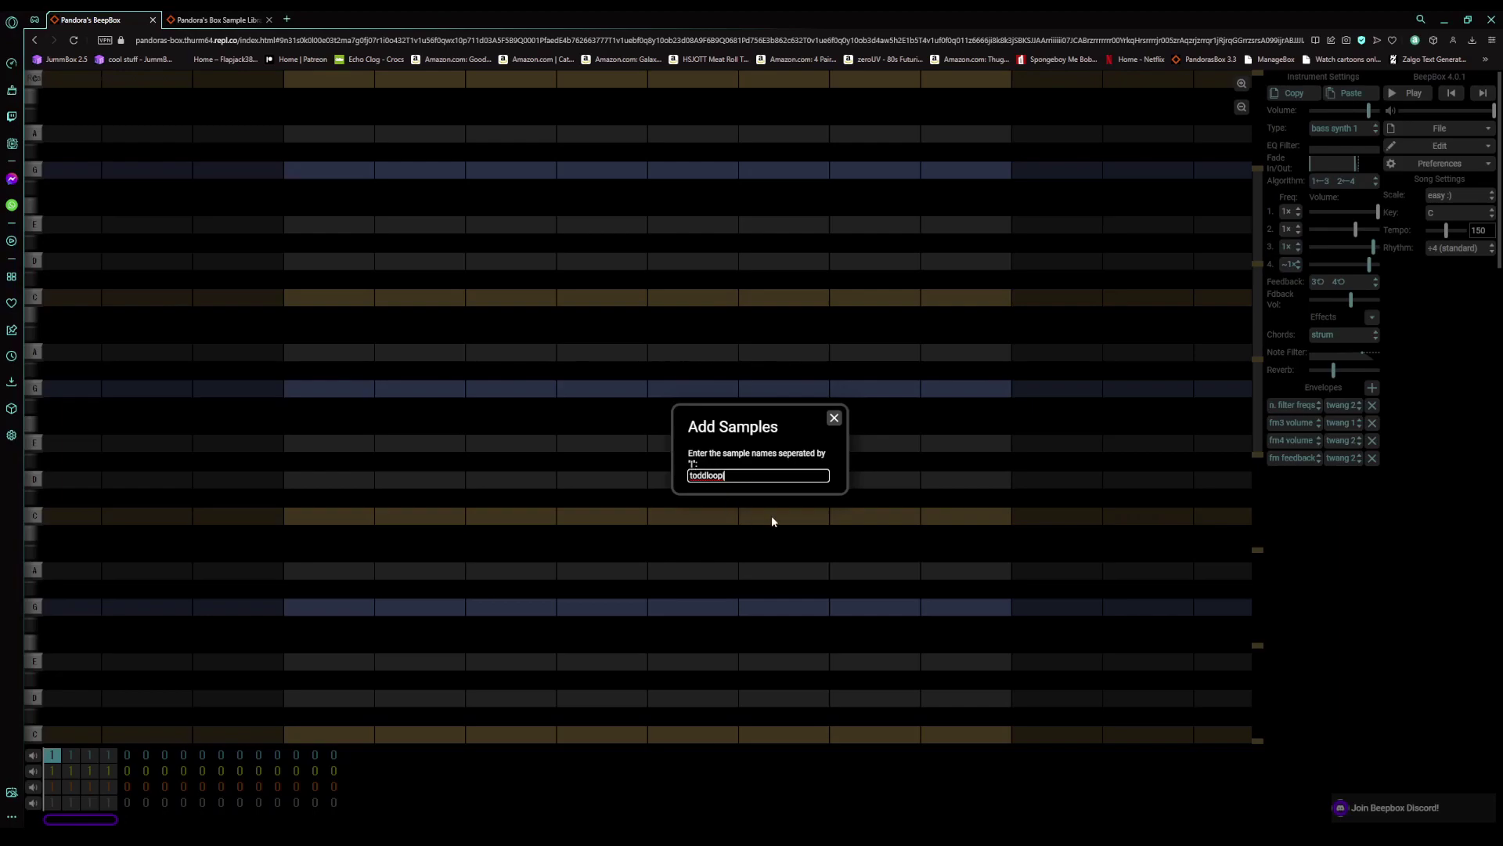
Step: Paste '|stylophoneLoop' after 'toddloop' in the samples field and confirm
right_click(739, 474)
click(770, 572)
key(Return)
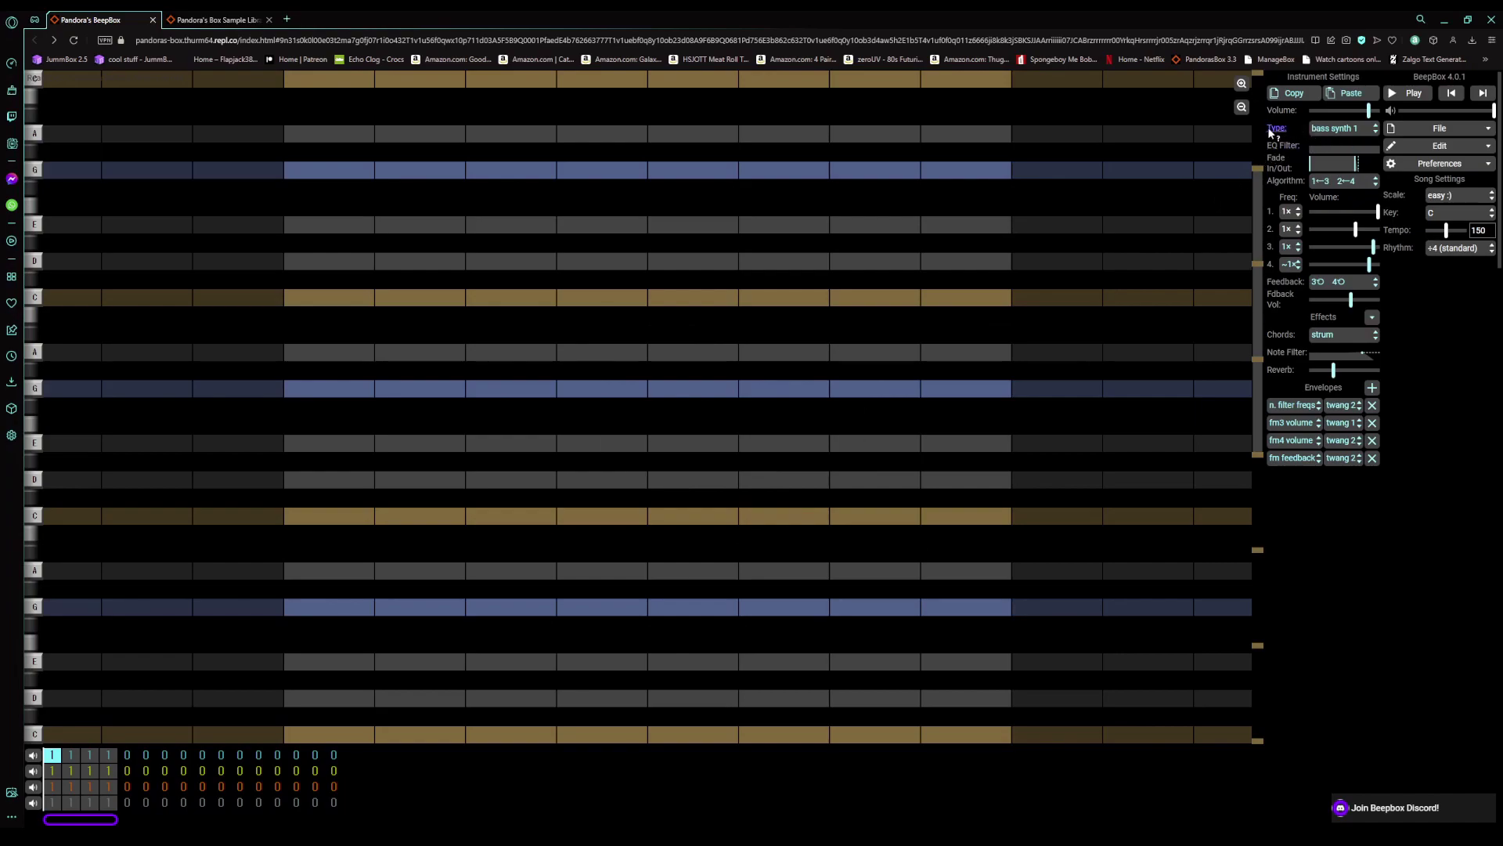
Step: Set the instrument type to the toddloop custom sample, test a note, then switch to the Sample Library
click(1350, 132)
scroll(1376, 288, down, 2)
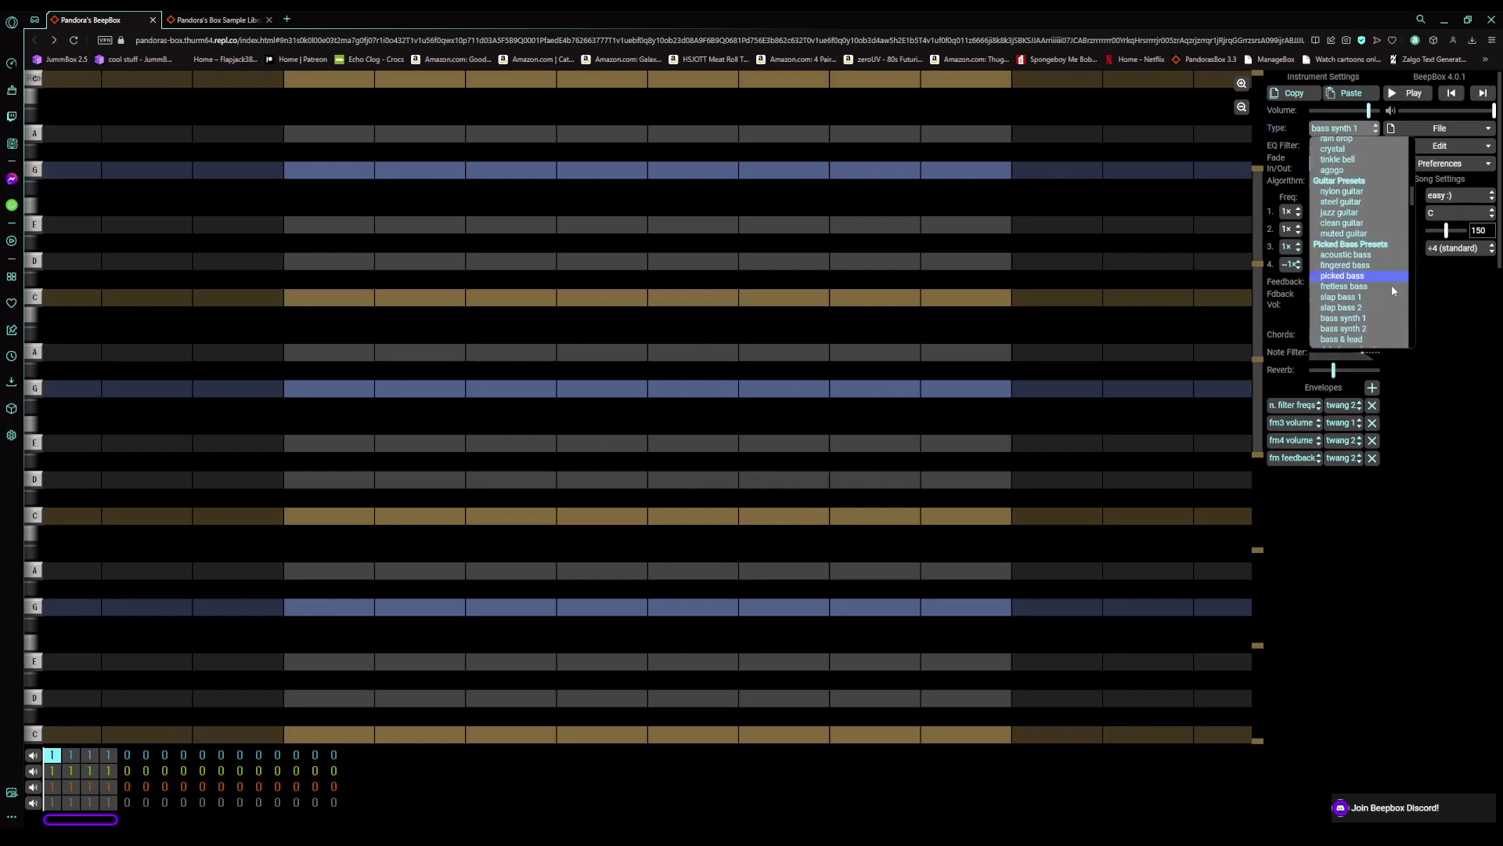
scroll(1380, 280, down, 2)
scroll(1379, 282, down, 2)
scroll(1377, 294, down, 3)
scroll(1372, 312, down, 2)
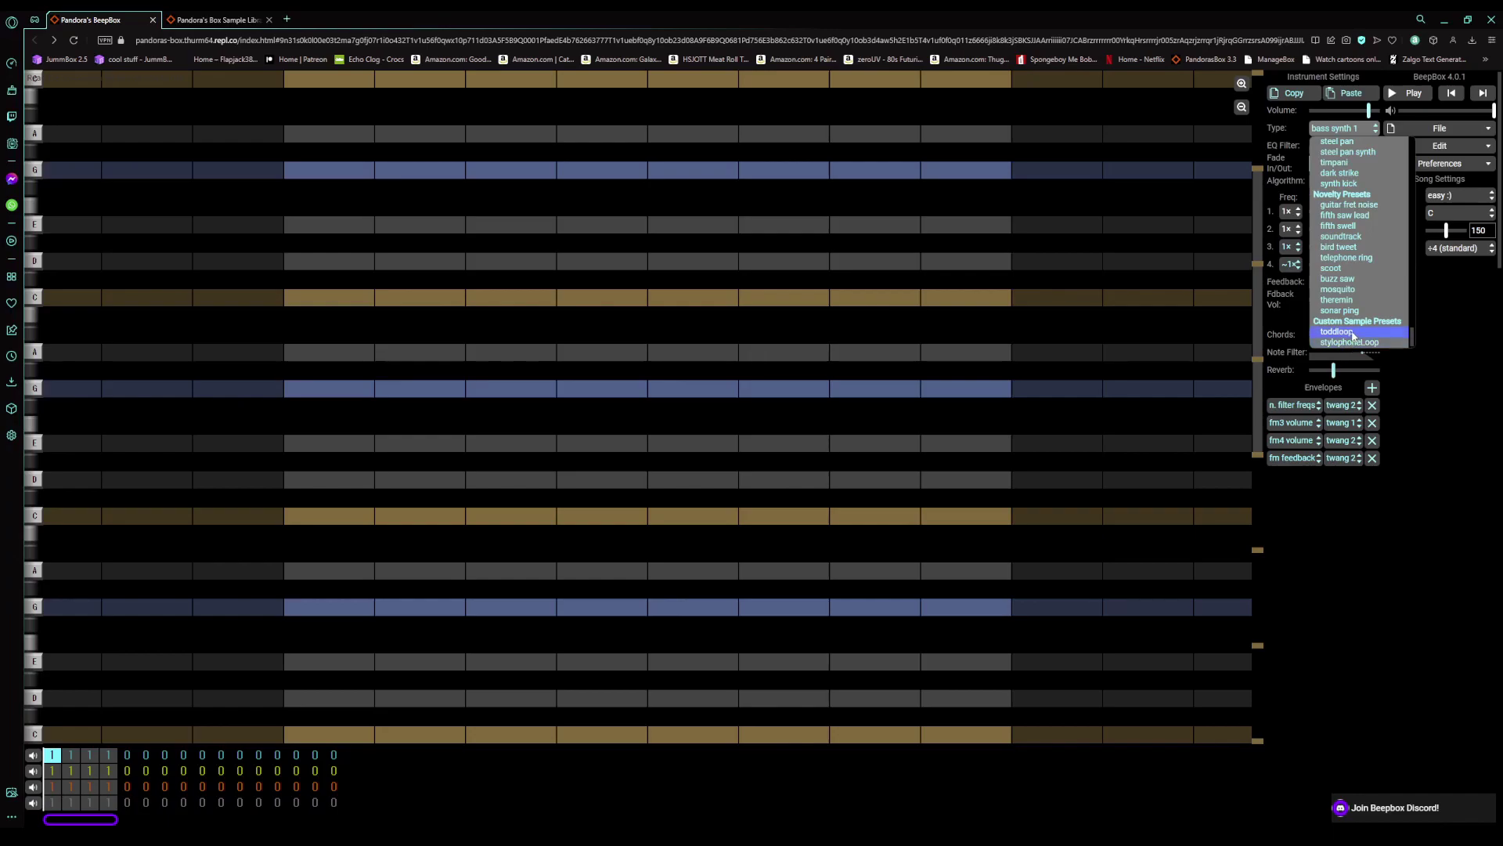
click(1354, 335)
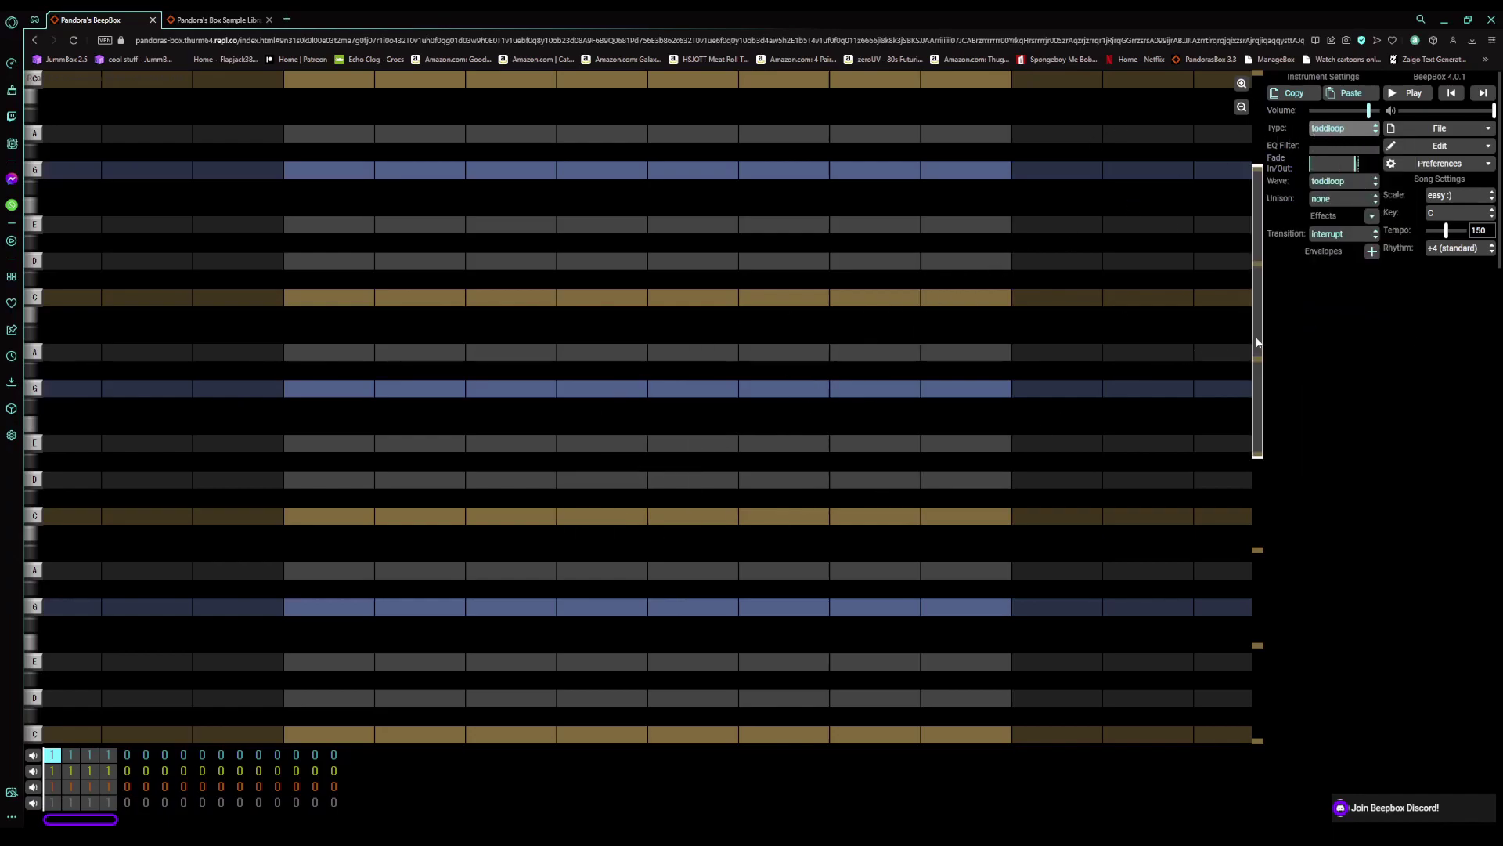
drag(1257, 342, 1254, 540)
click(676, 535)
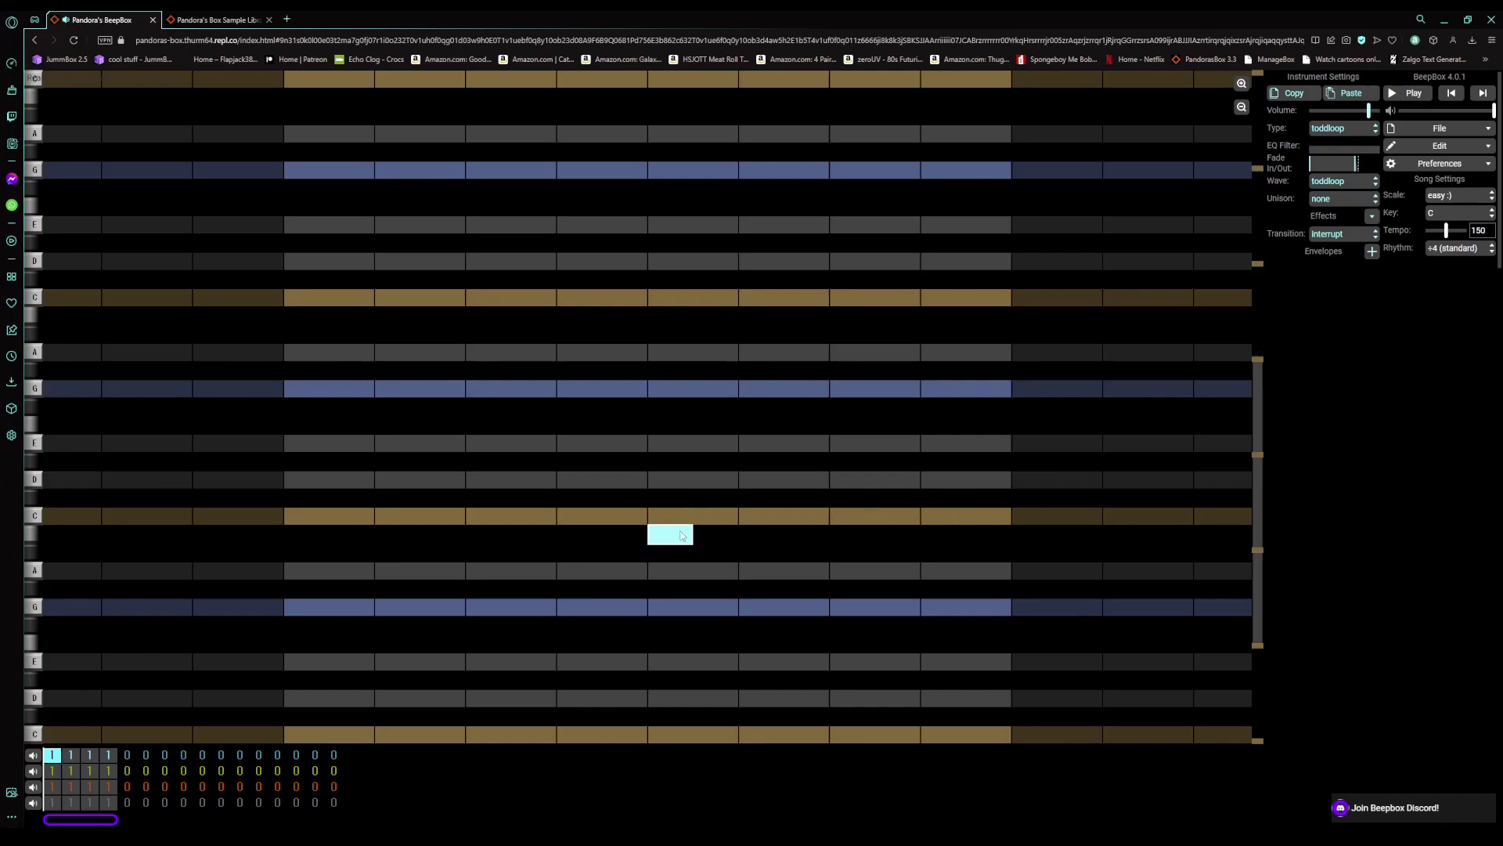
click(675, 534)
click(676, 678)
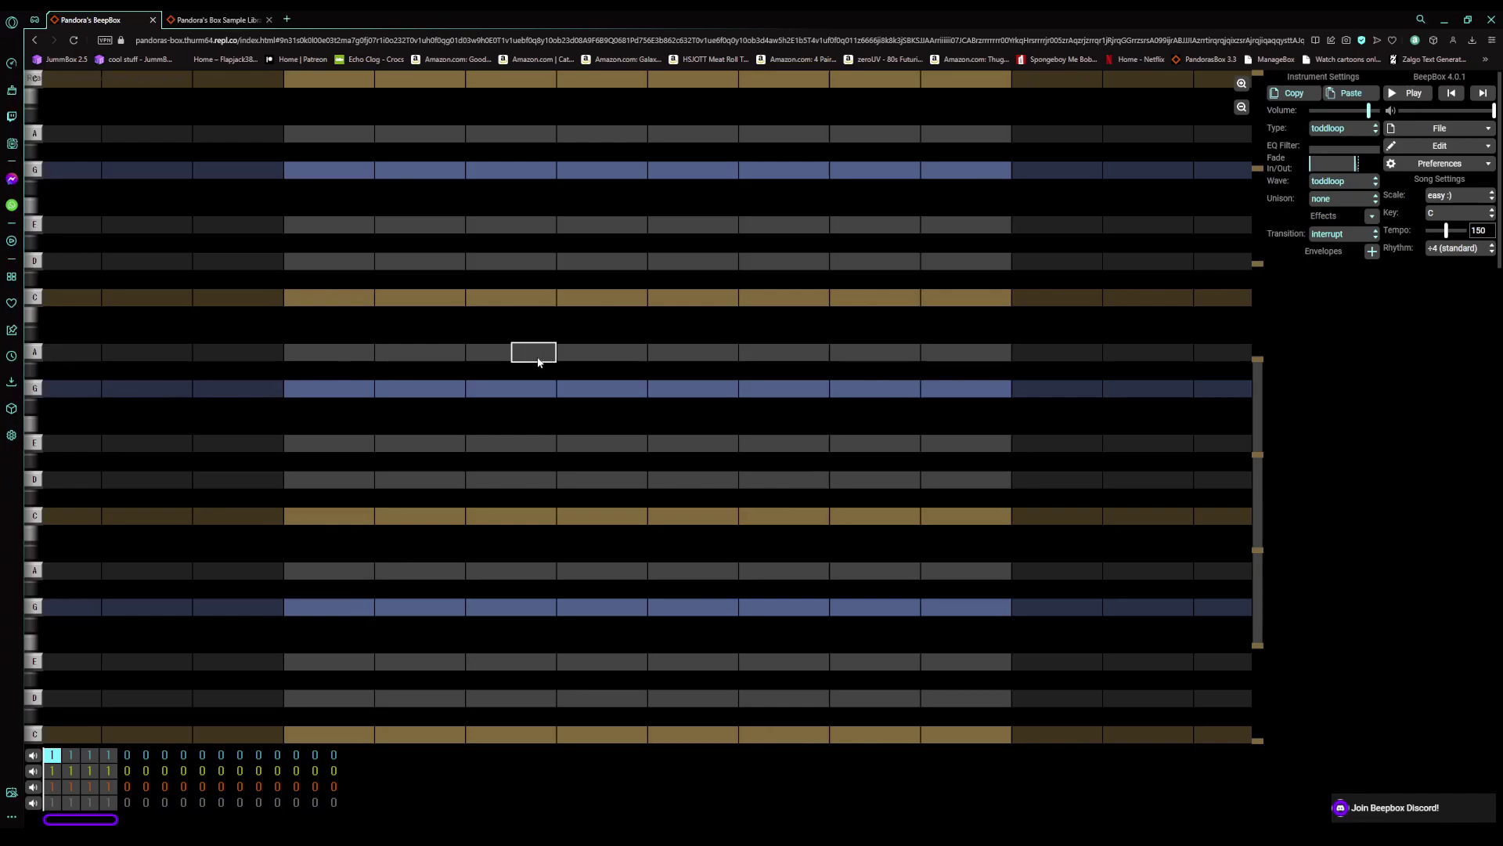
click(201, 17)
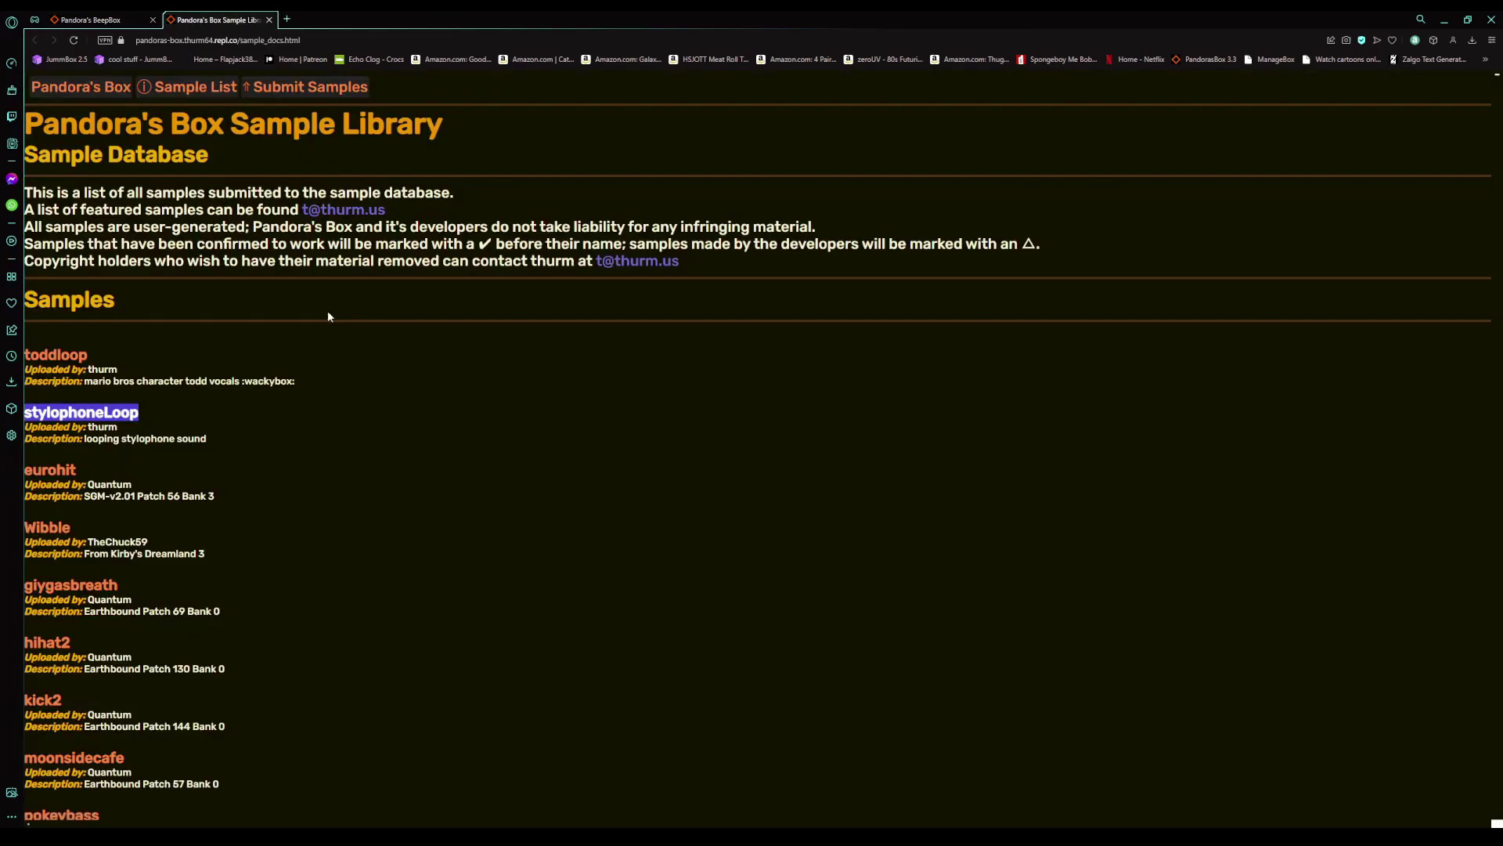
Step: On the Submit Samples page, choose Recording (33).wav as the file to upload
click(294, 95)
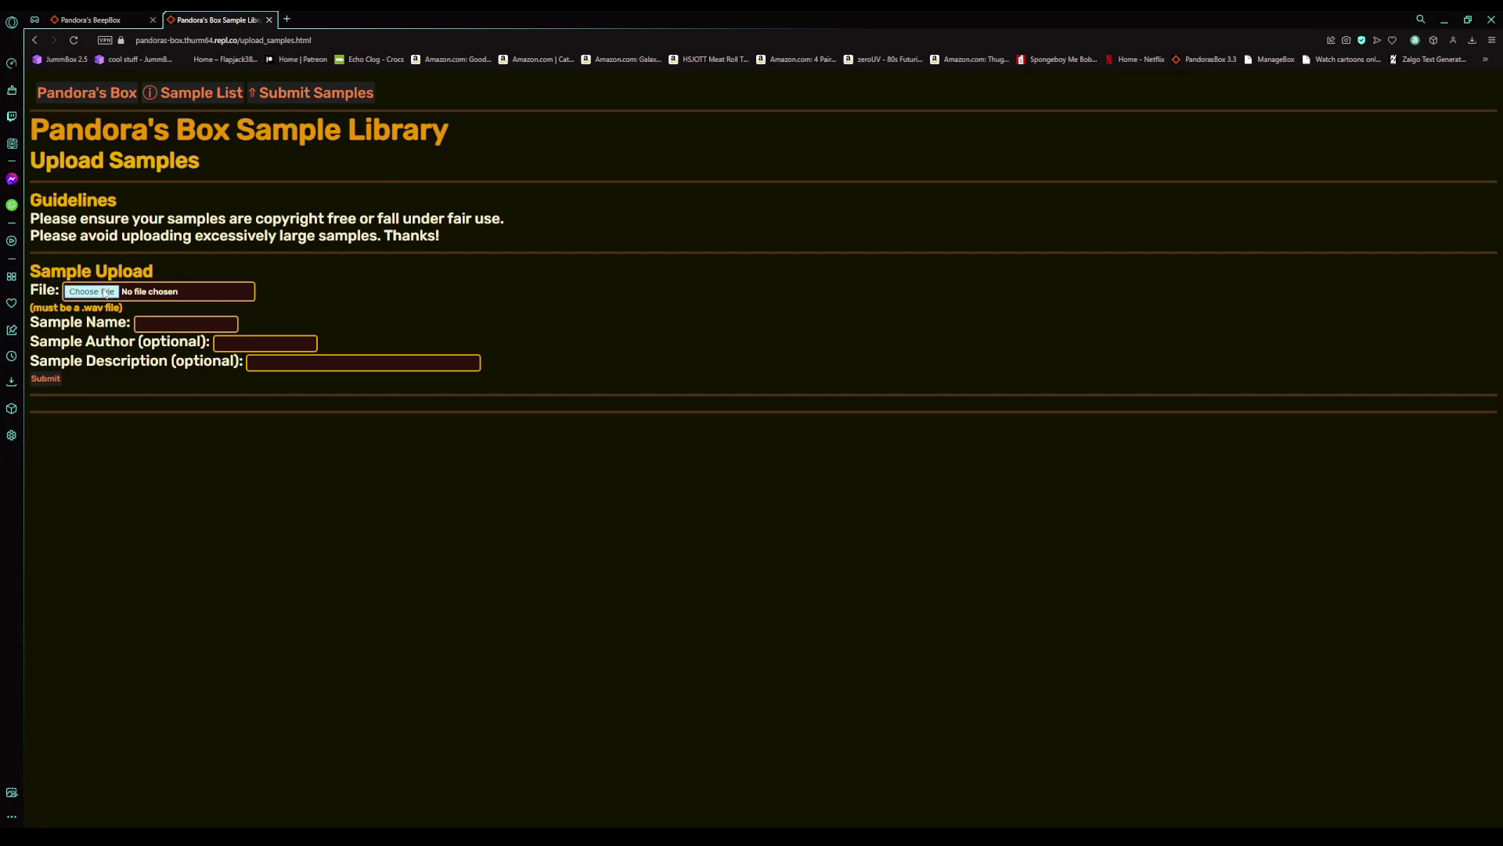
click(94, 292)
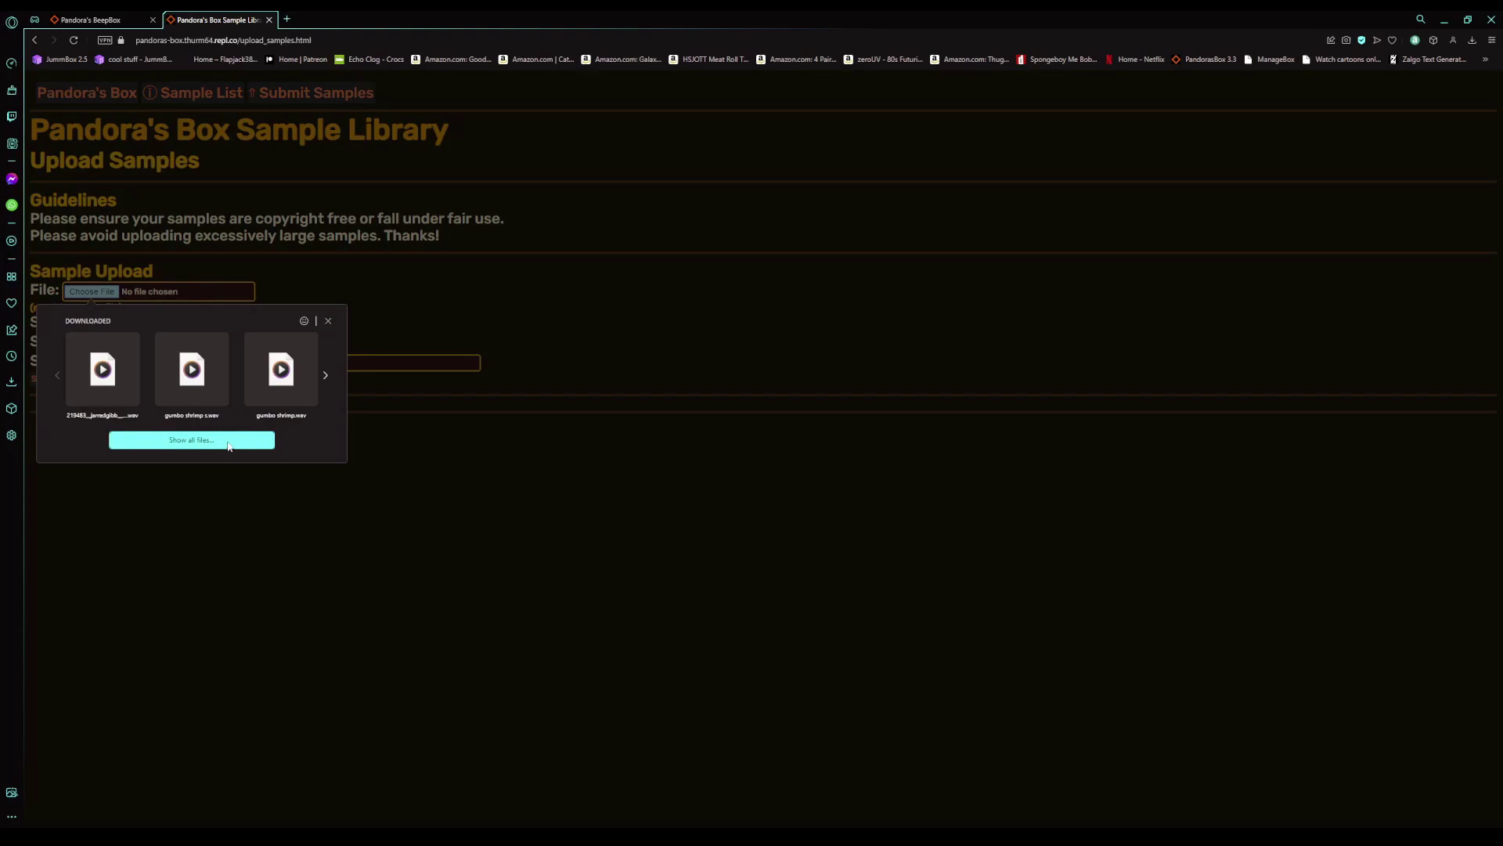
click(191, 440)
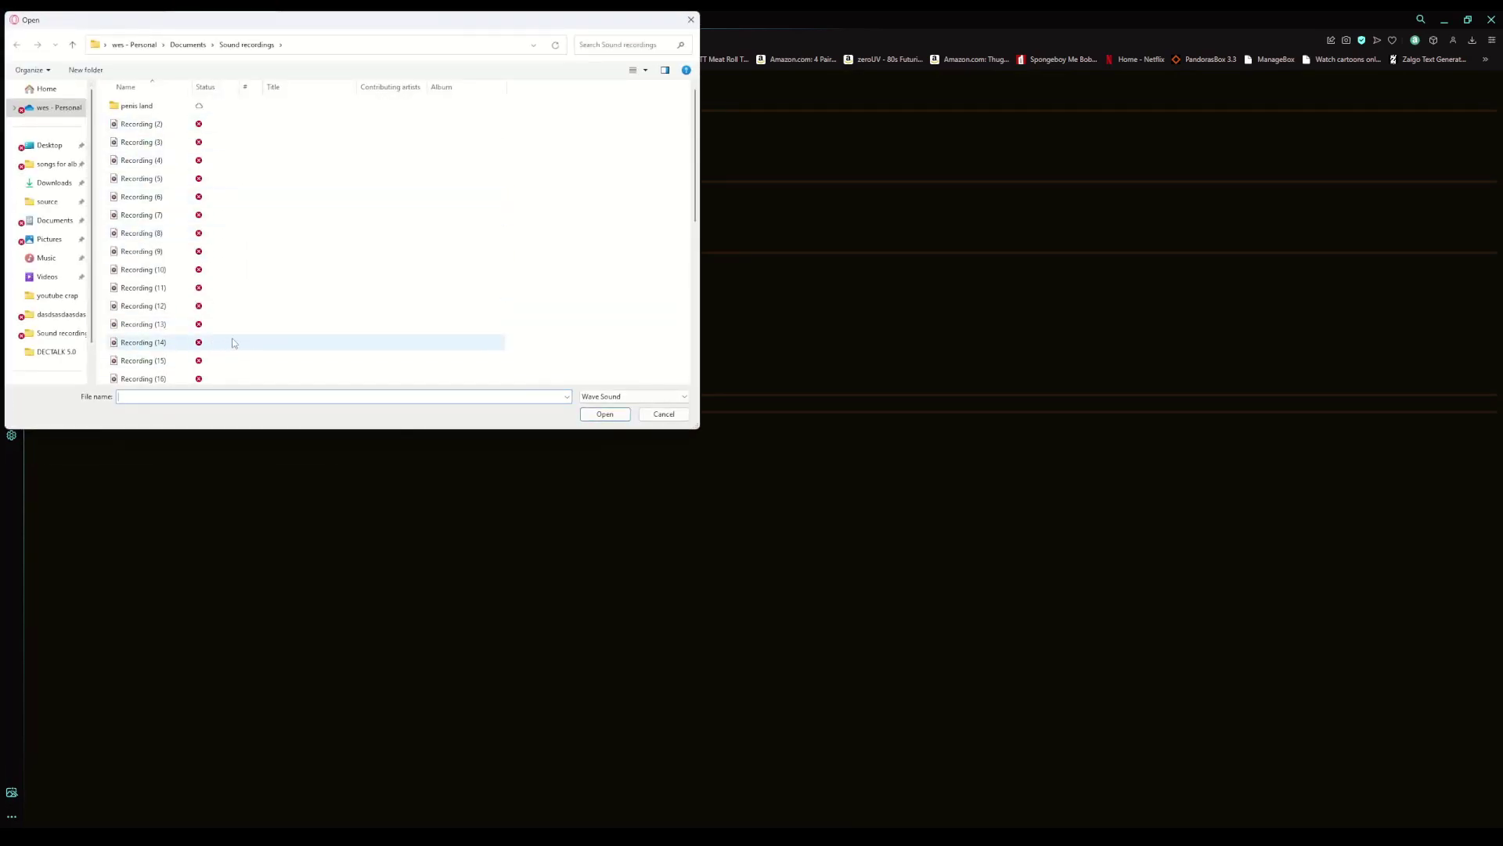
scroll(232, 340, down, 5)
double_click(198, 376)
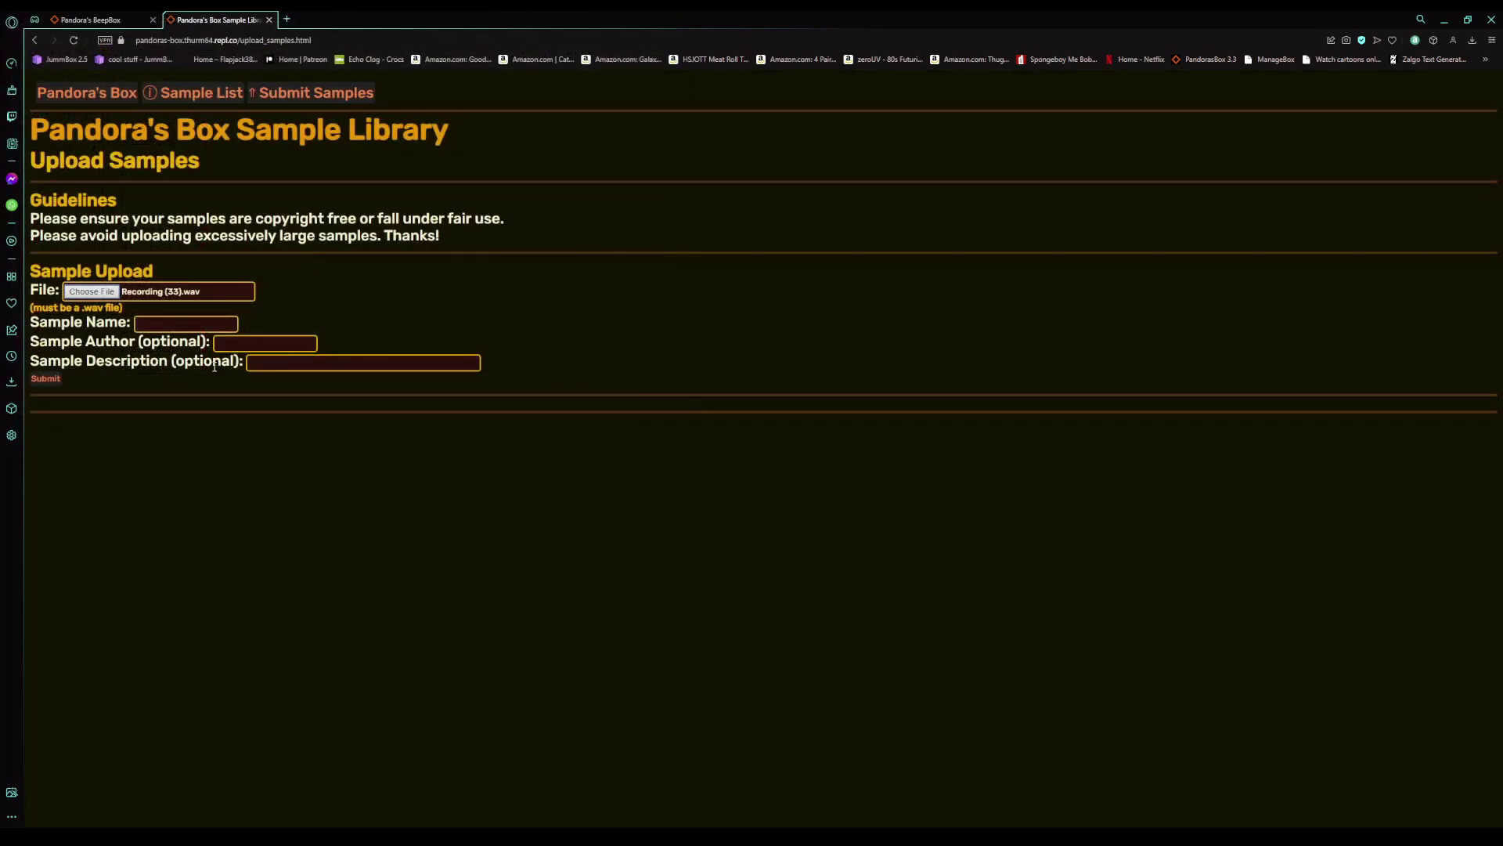
Step: Name the uploaded sample 'MeHummingIG', copy that name, and submit it
click(167, 325)
text(MeHummingIG)
click(205, 377)
drag(199, 325, 141, 329)
right_click(192, 324)
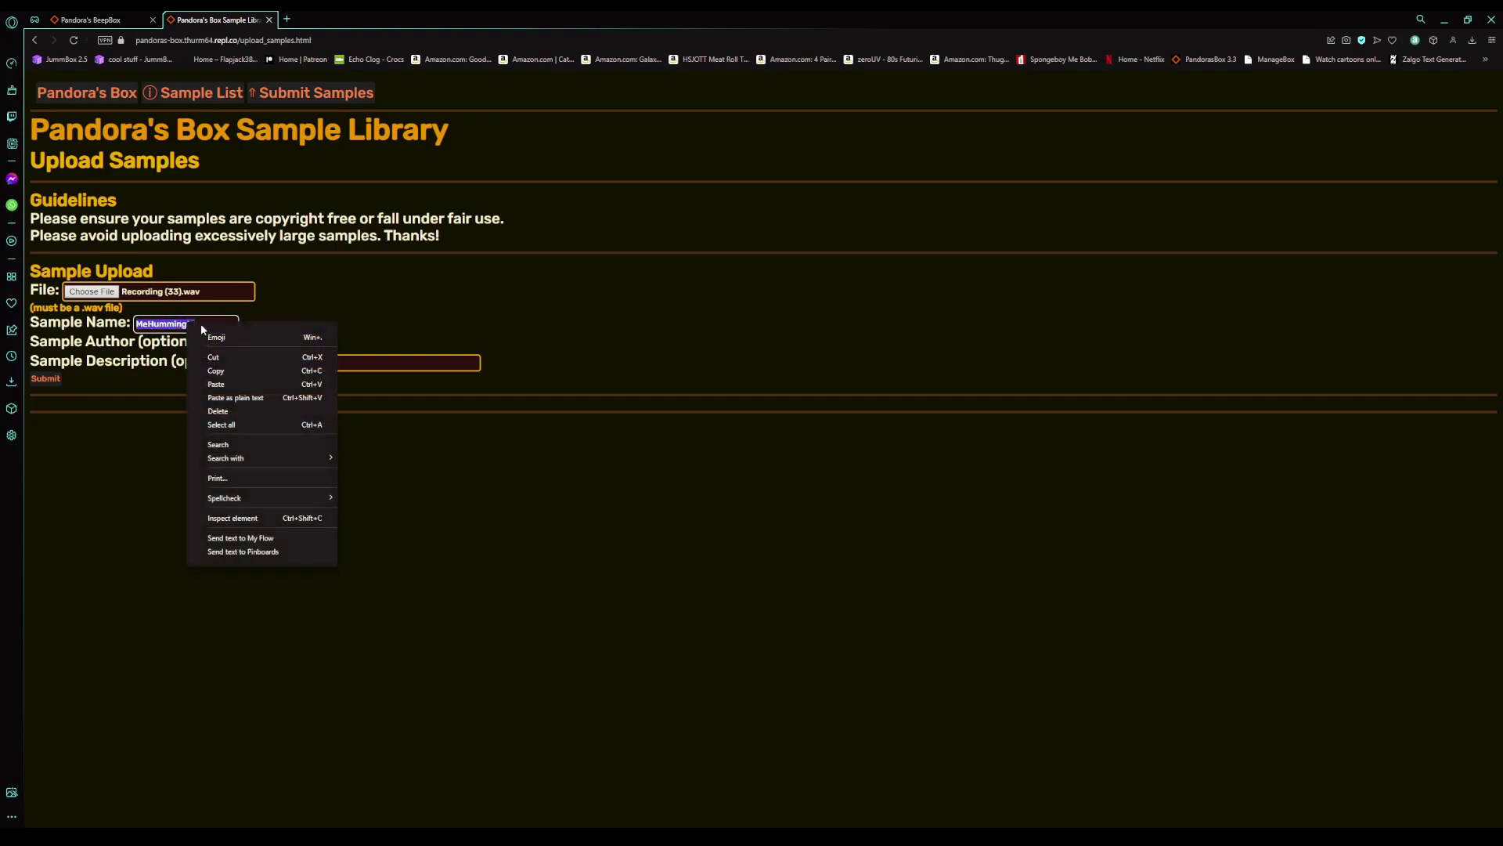
click(234, 374)
click(50, 378)
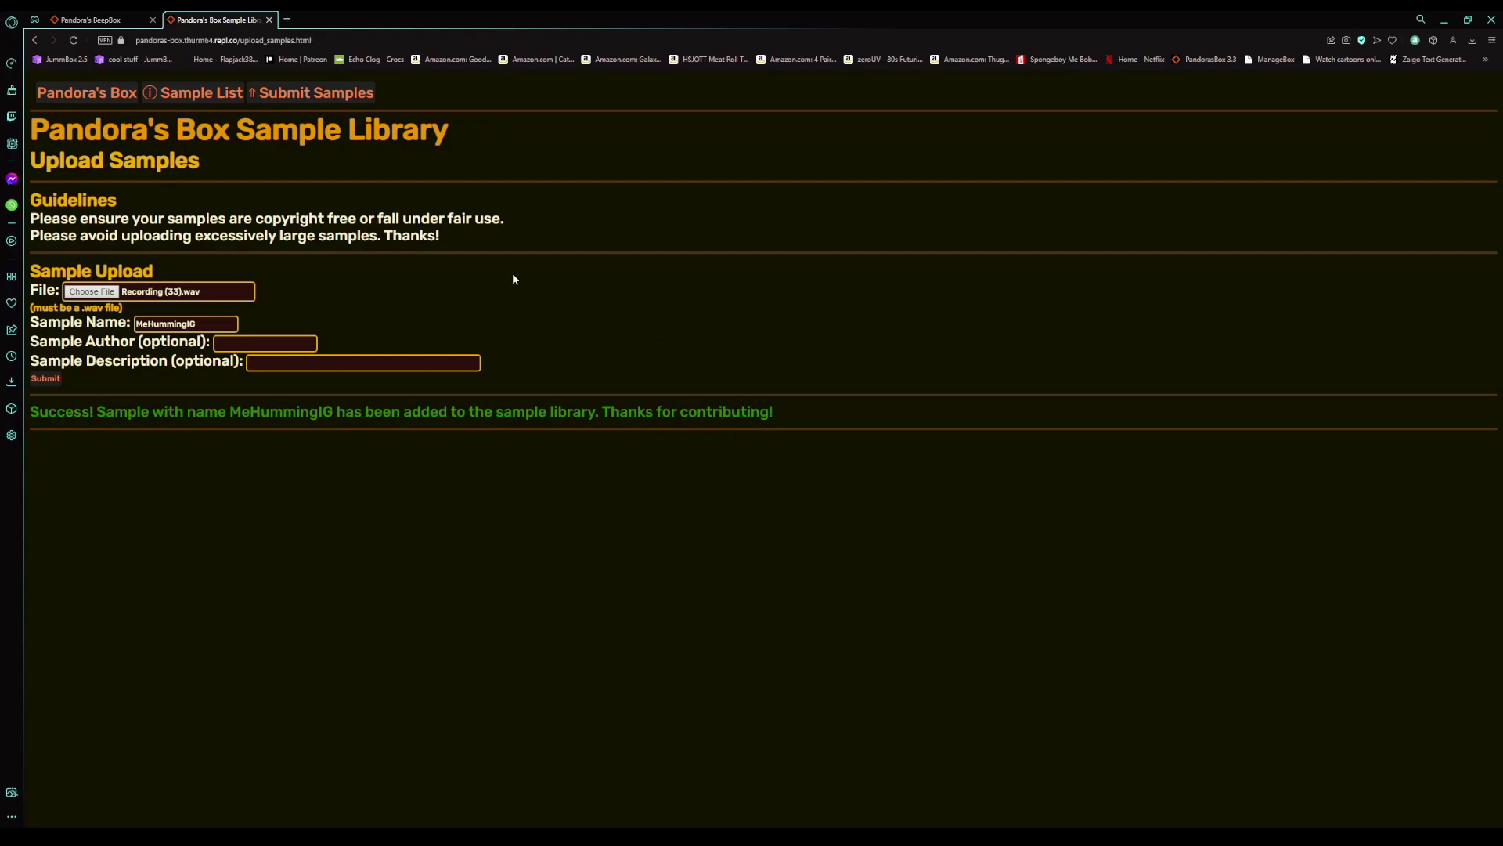
Step: Open the Sample List to check that MeHummingIG was added
click(197, 96)
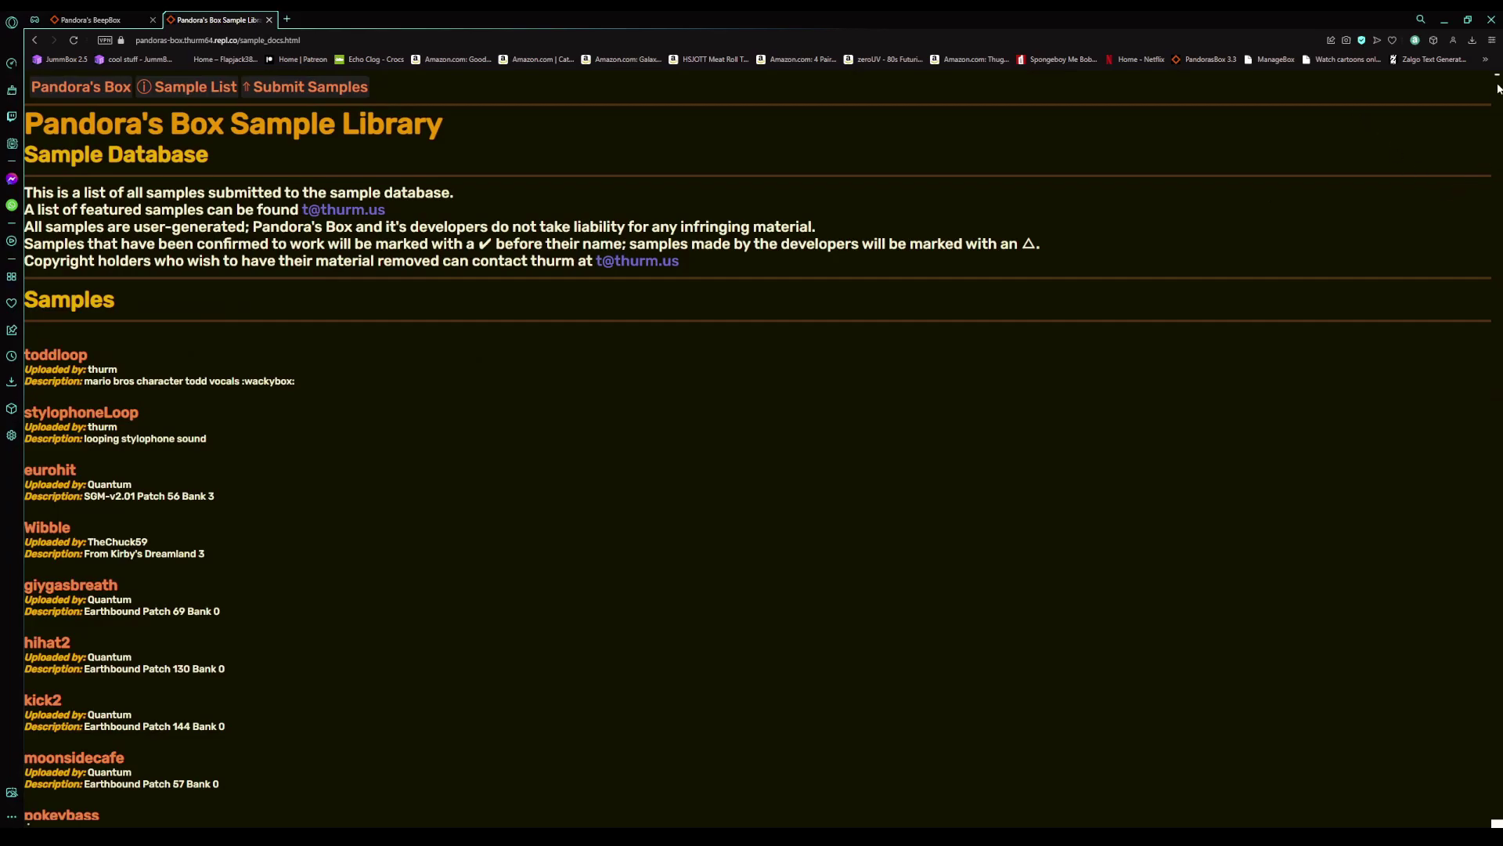
scroll(353, 547, down, 2)
scroll(360, 528, down, 2)
scroll(360, 529, down, 4)
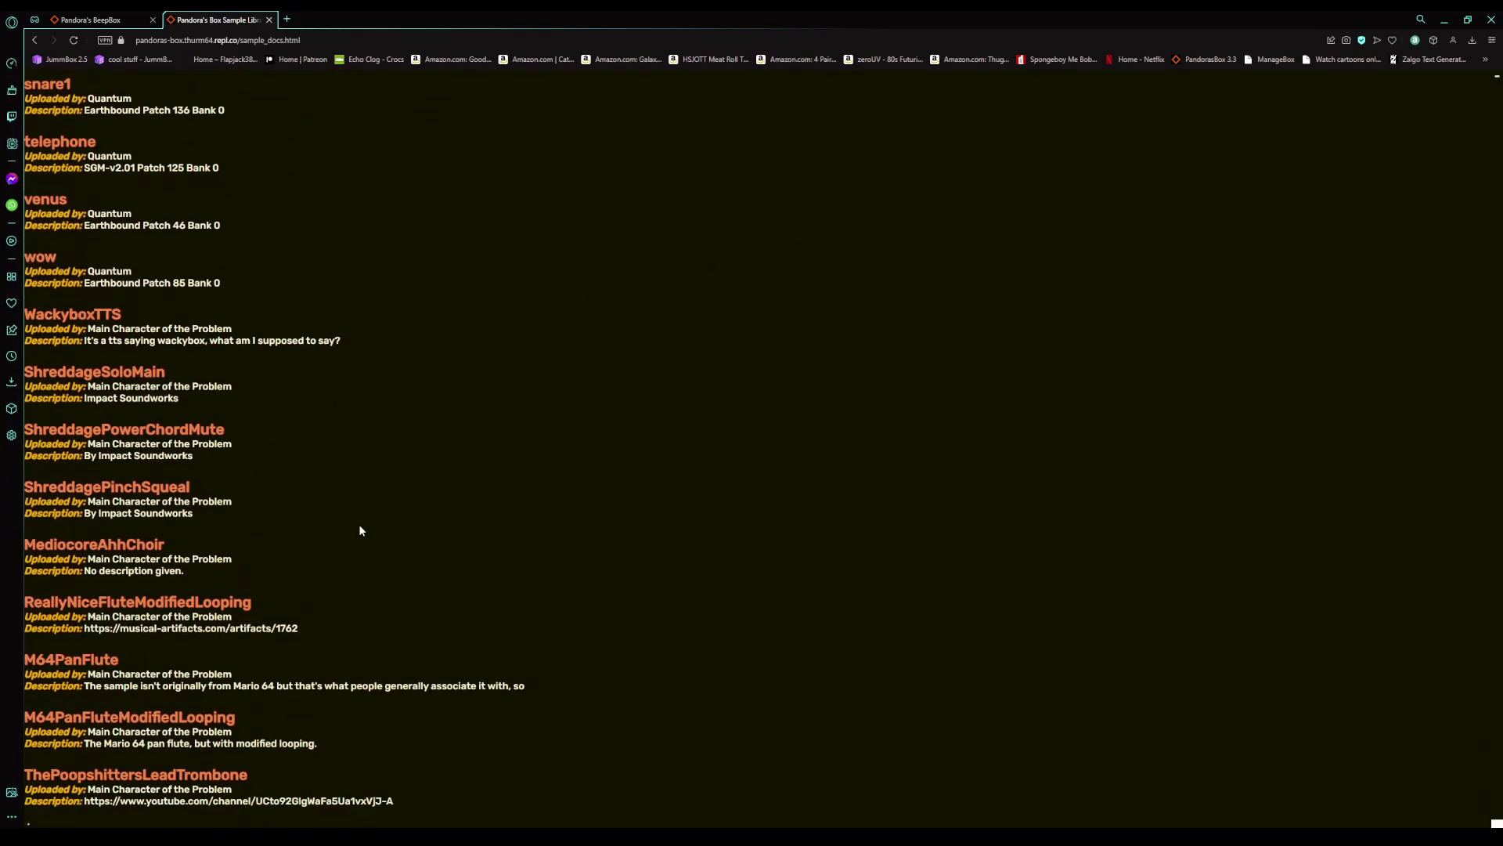
scroll(359, 530, down, 5)
scroll(360, 530, down, 4)
scroll(360, 530, down, 3)
scroll(357, 537, down, 4)
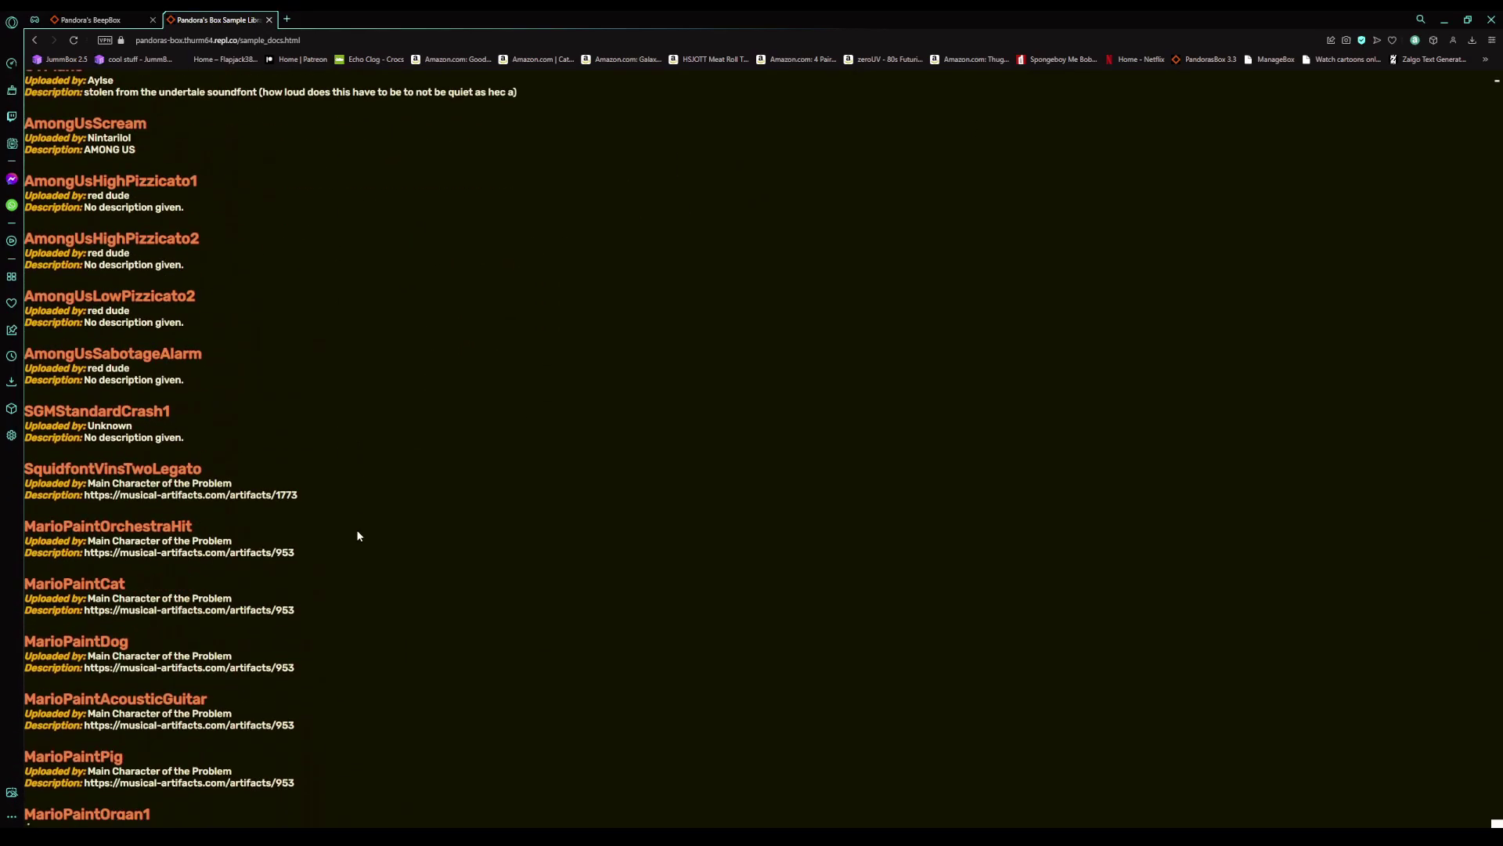
scroll(357, 535, down, 4)
scroll(358, 534, down, 5)
scroll(365, 534, down, 2)
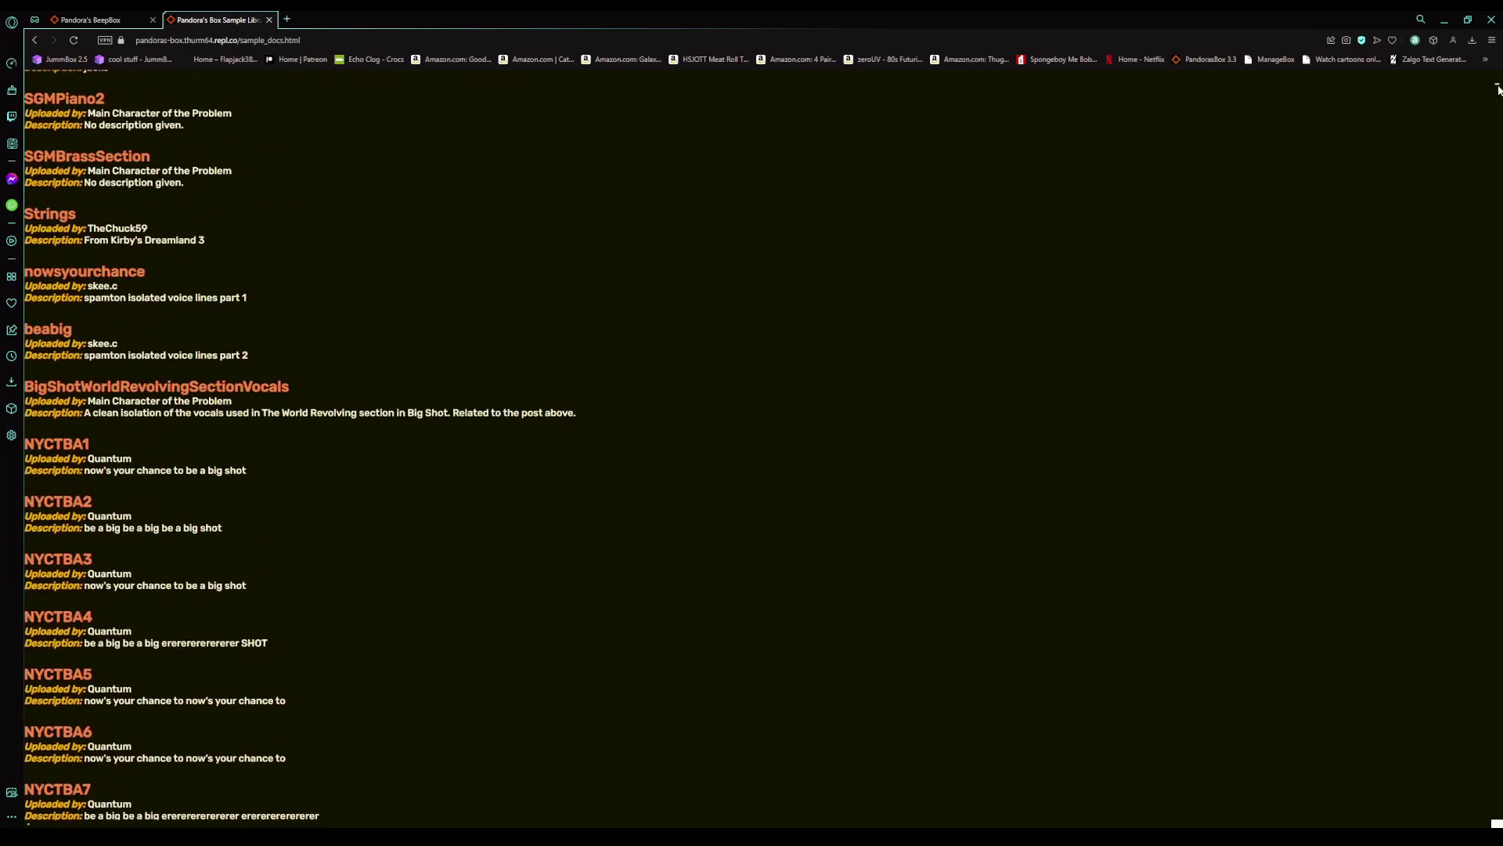
mouse_move(1498, 90)
mouse_down()
mouse_move(1487, 299)
mouse_move(1437, 619)
mouse_move(1469, 826)
mouse_up()
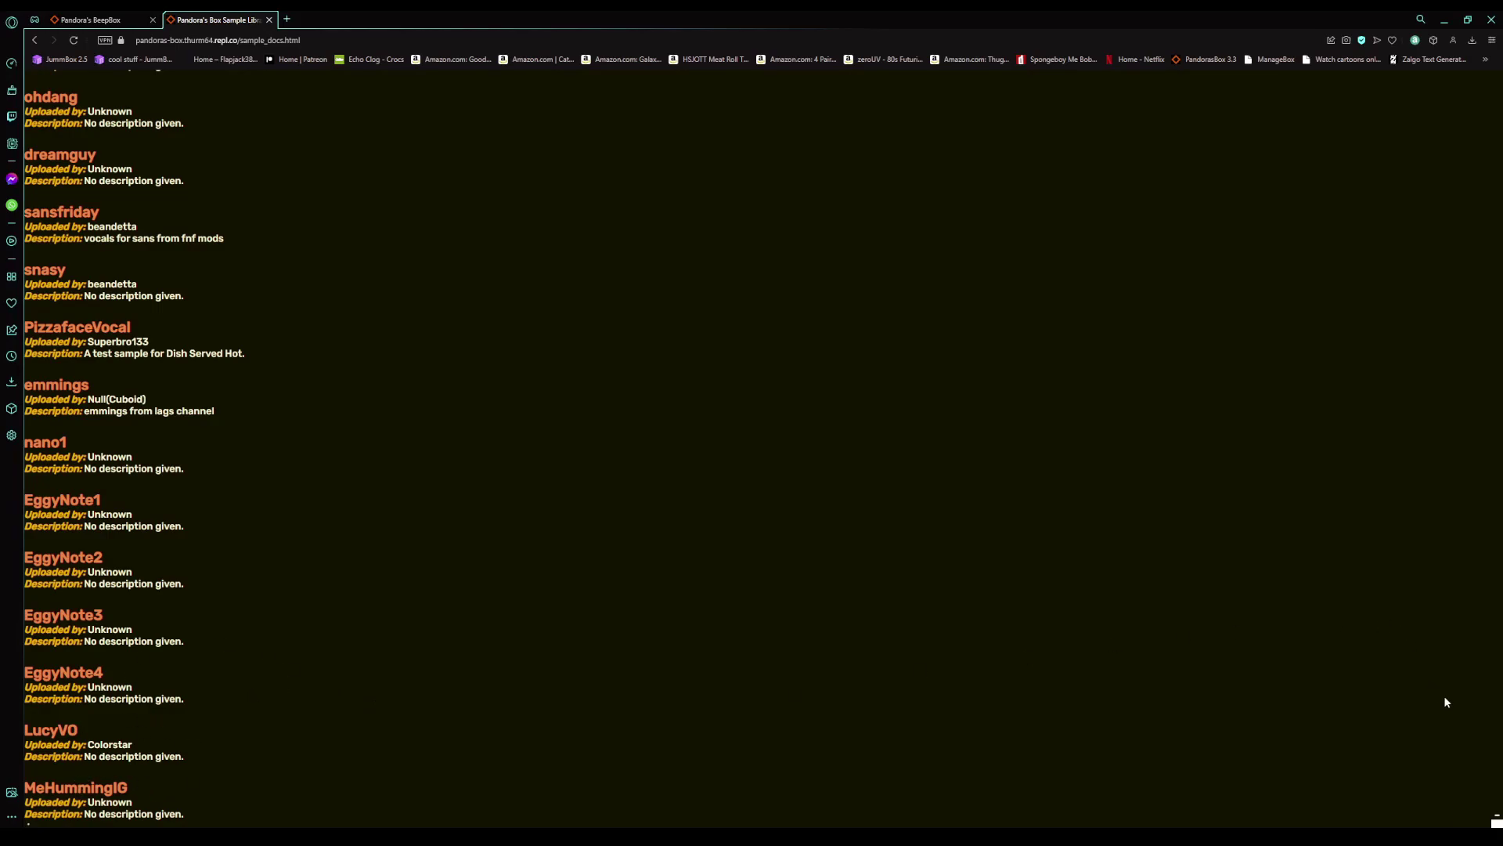
drag(1497, 821, 1497, 75)
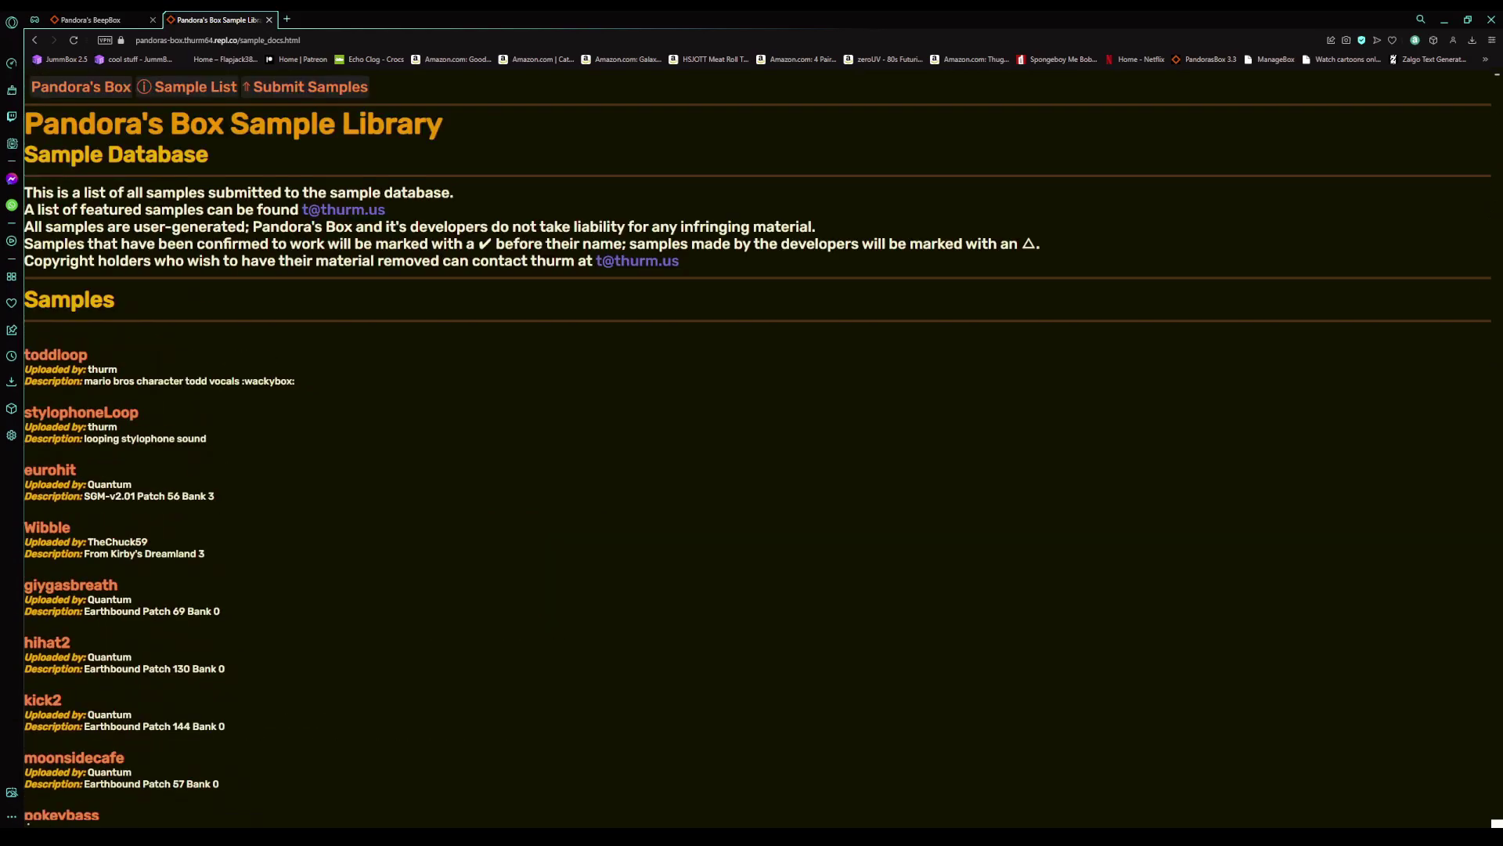
Step: In BeepBox, add '|MeHummingIG' after toddloop and stylophoneLoop in External Samples, and confirm
click(122, 15)
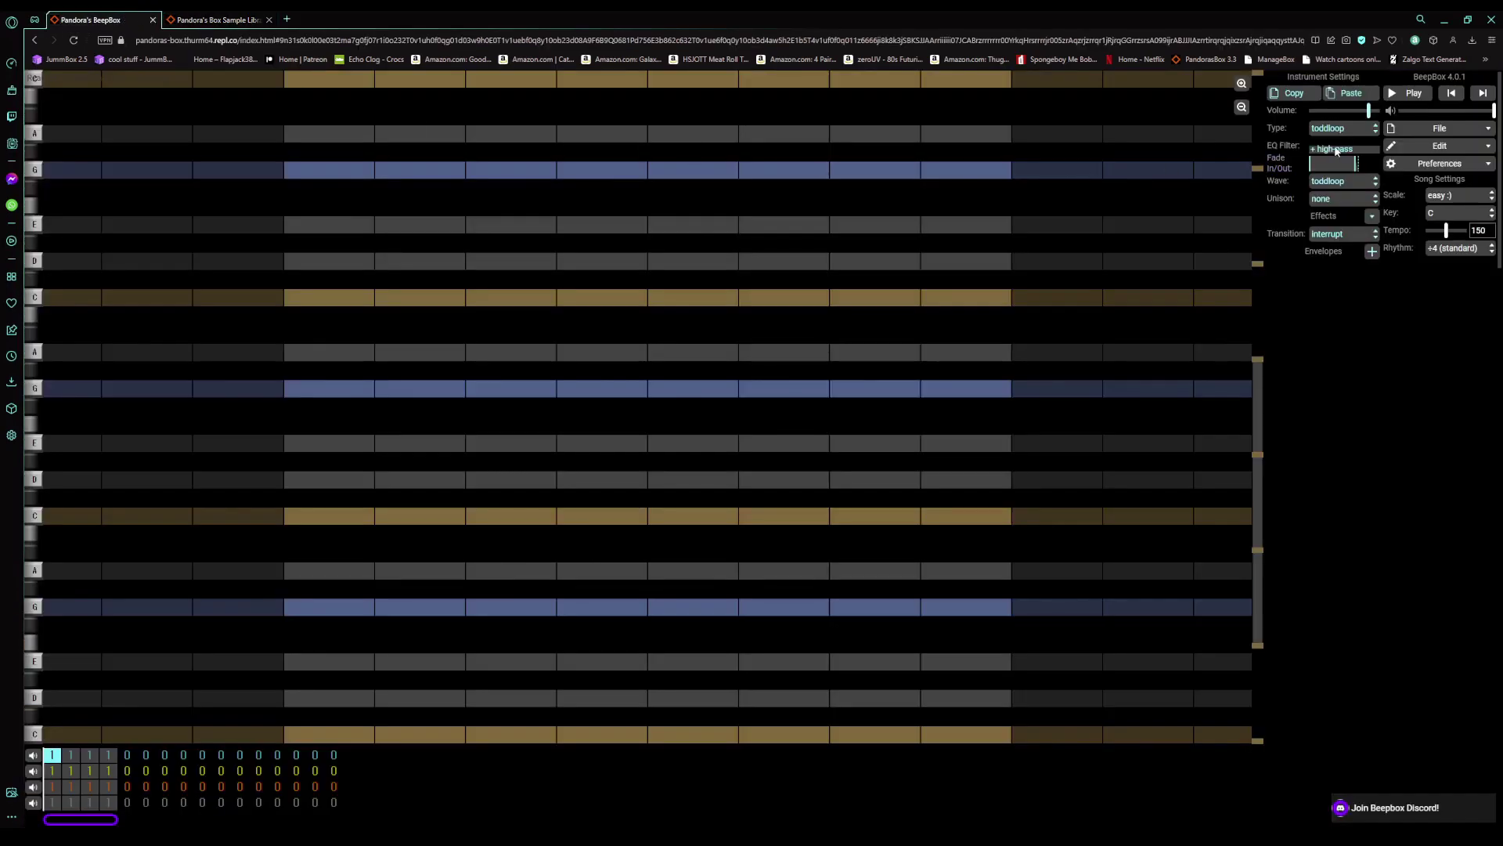
click(1432, 144)
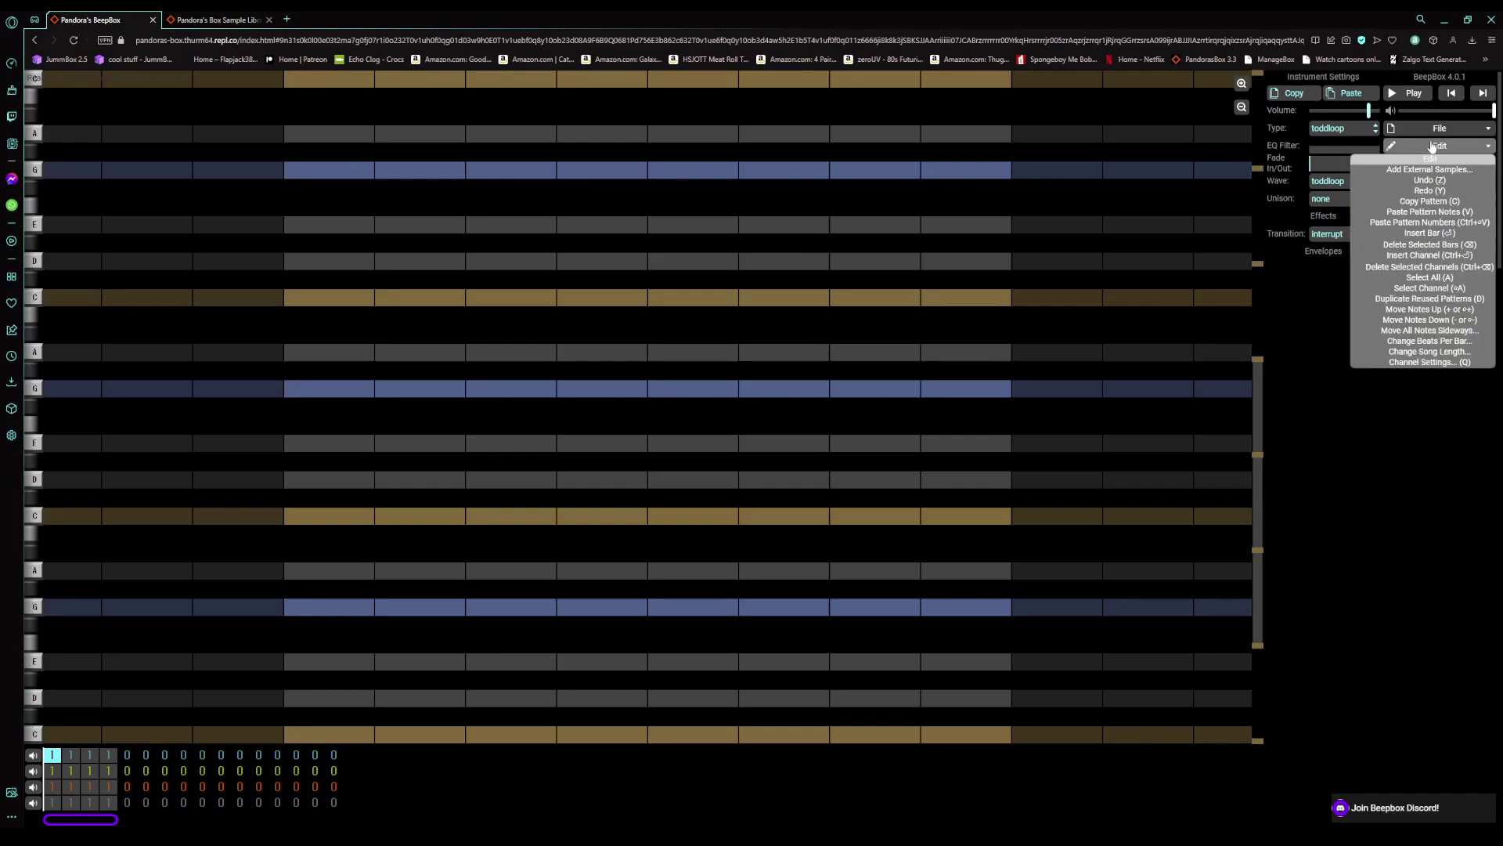
click(1429, 169)
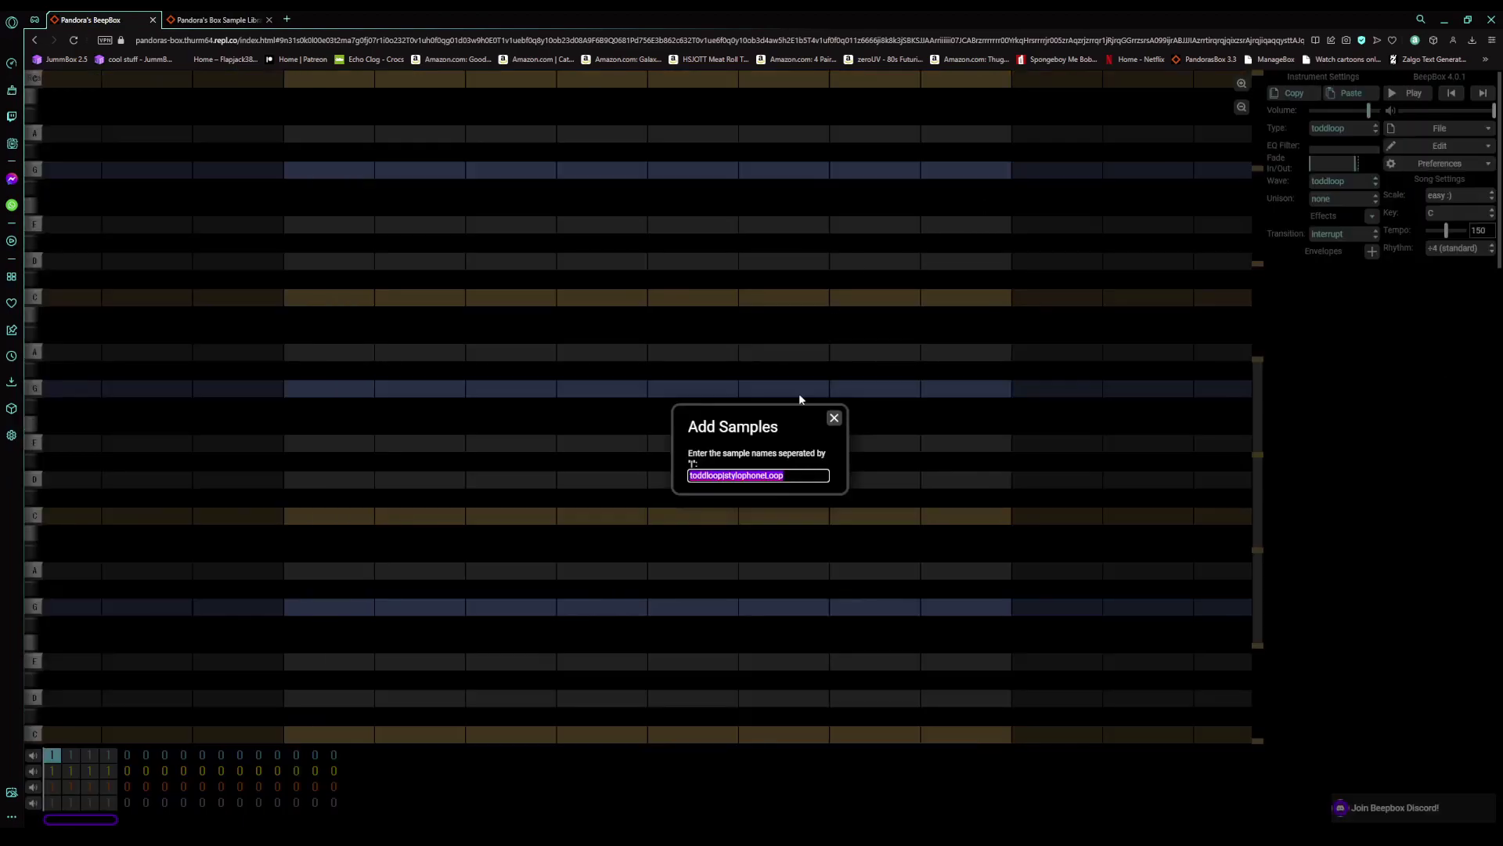
click(795, 481)
right_click(795, 480)
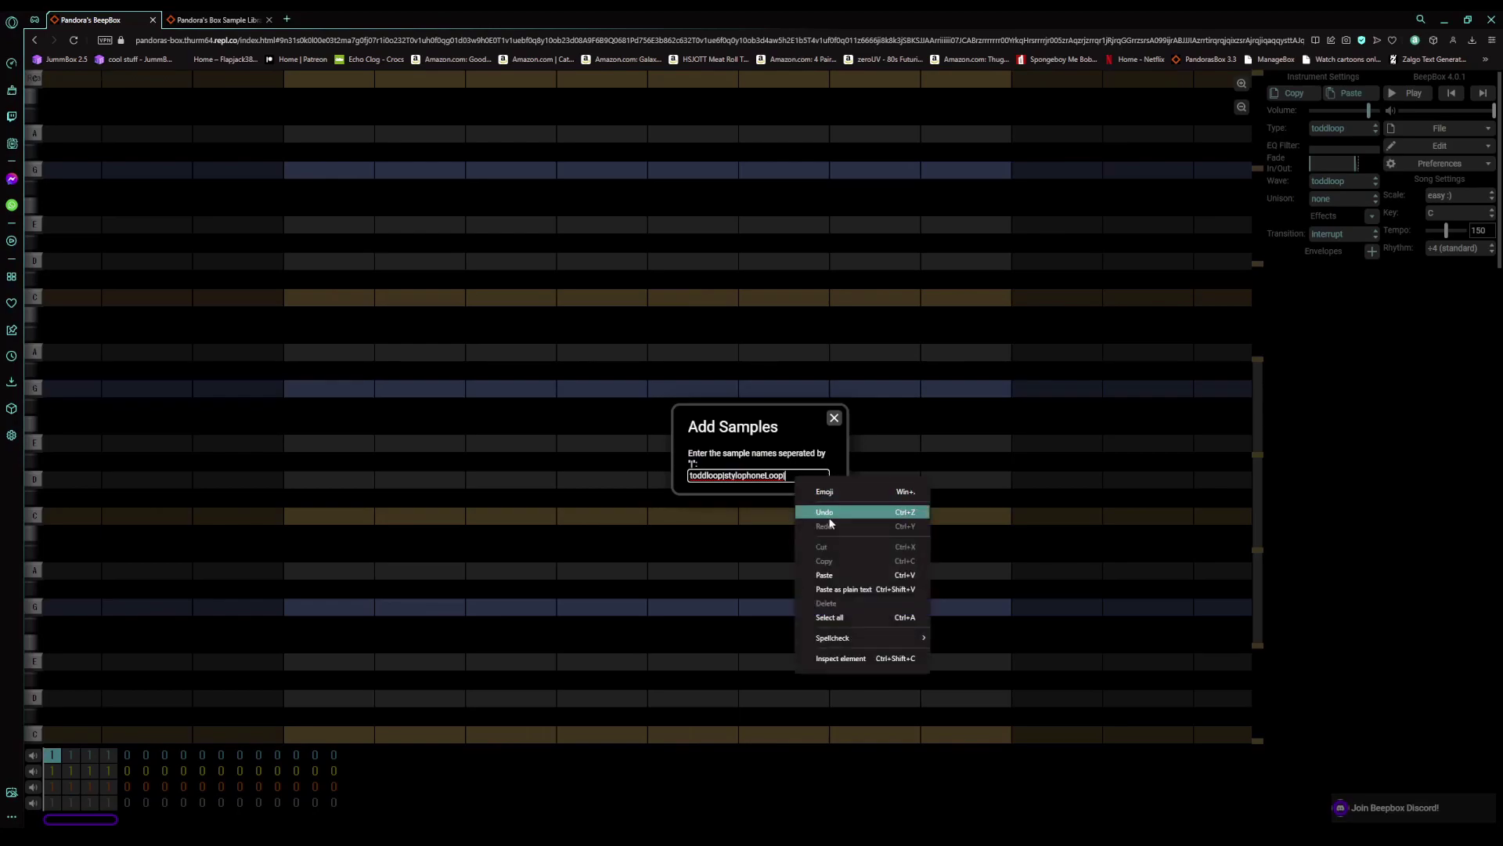
click(842, 576)
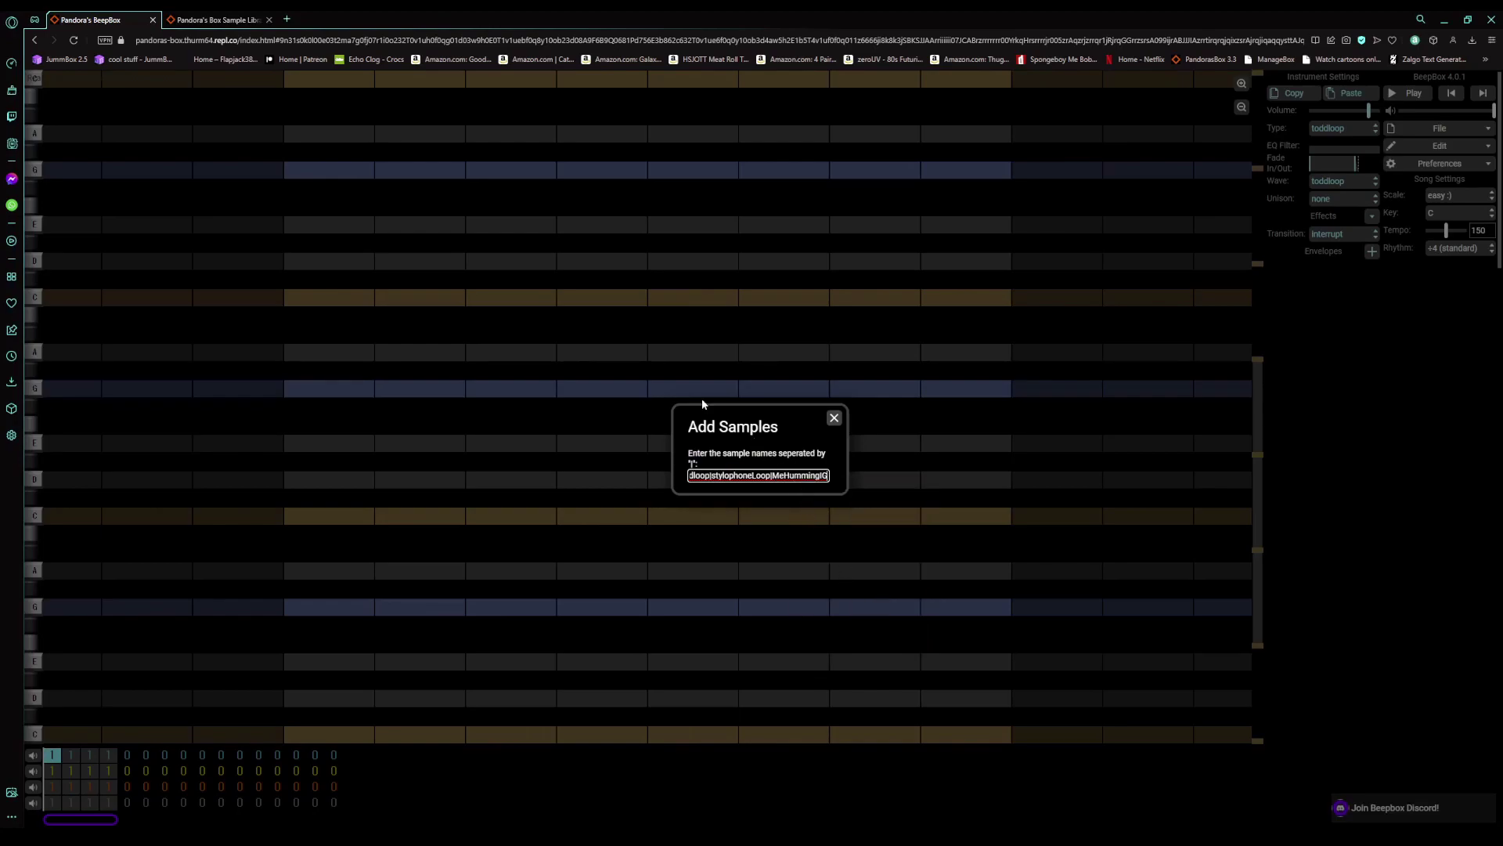
key(Return)
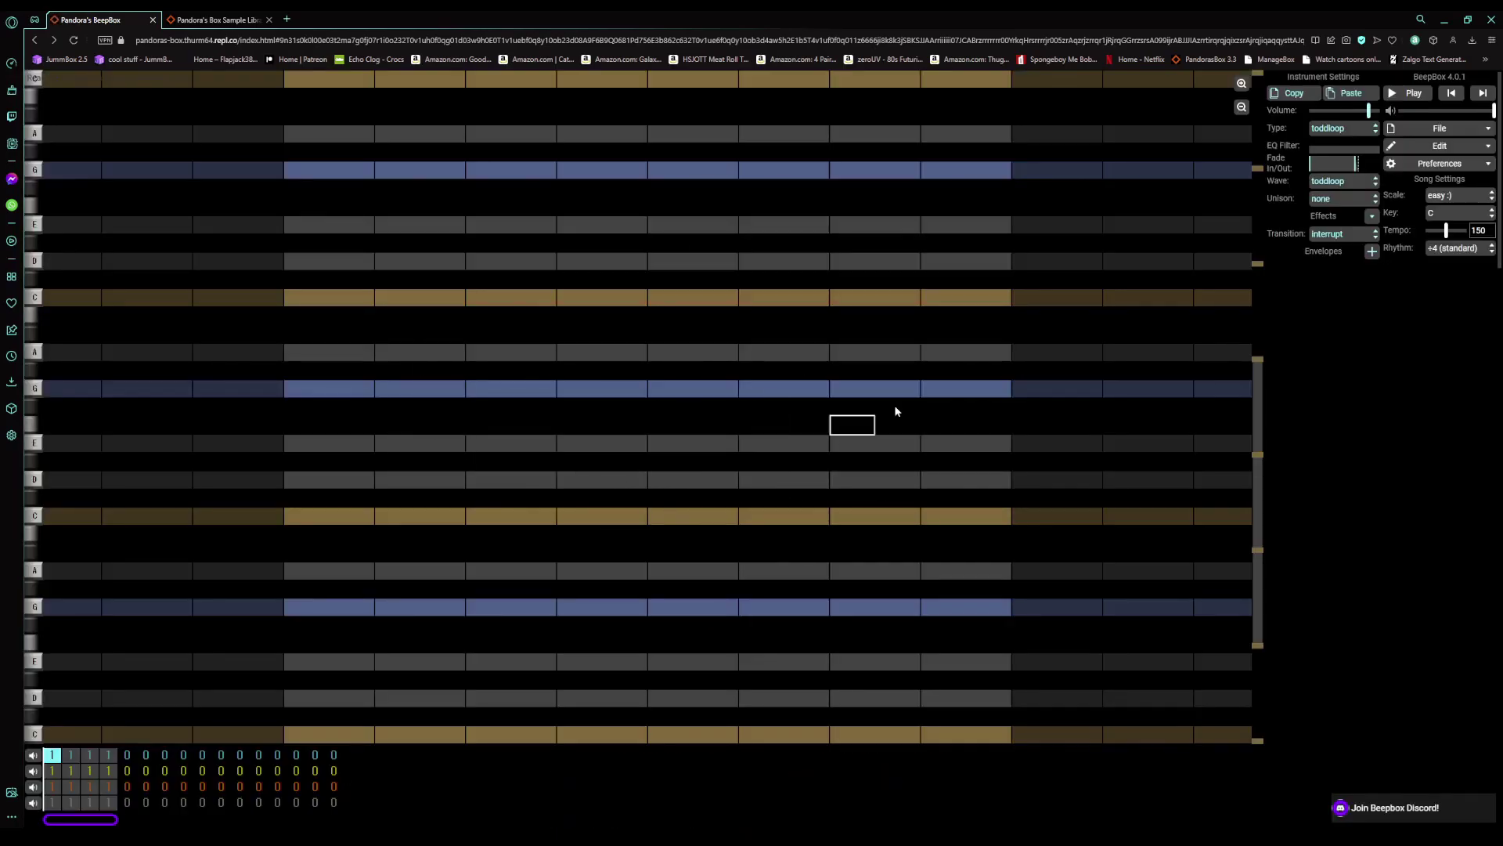
scroll(1362, 328, down, 1)
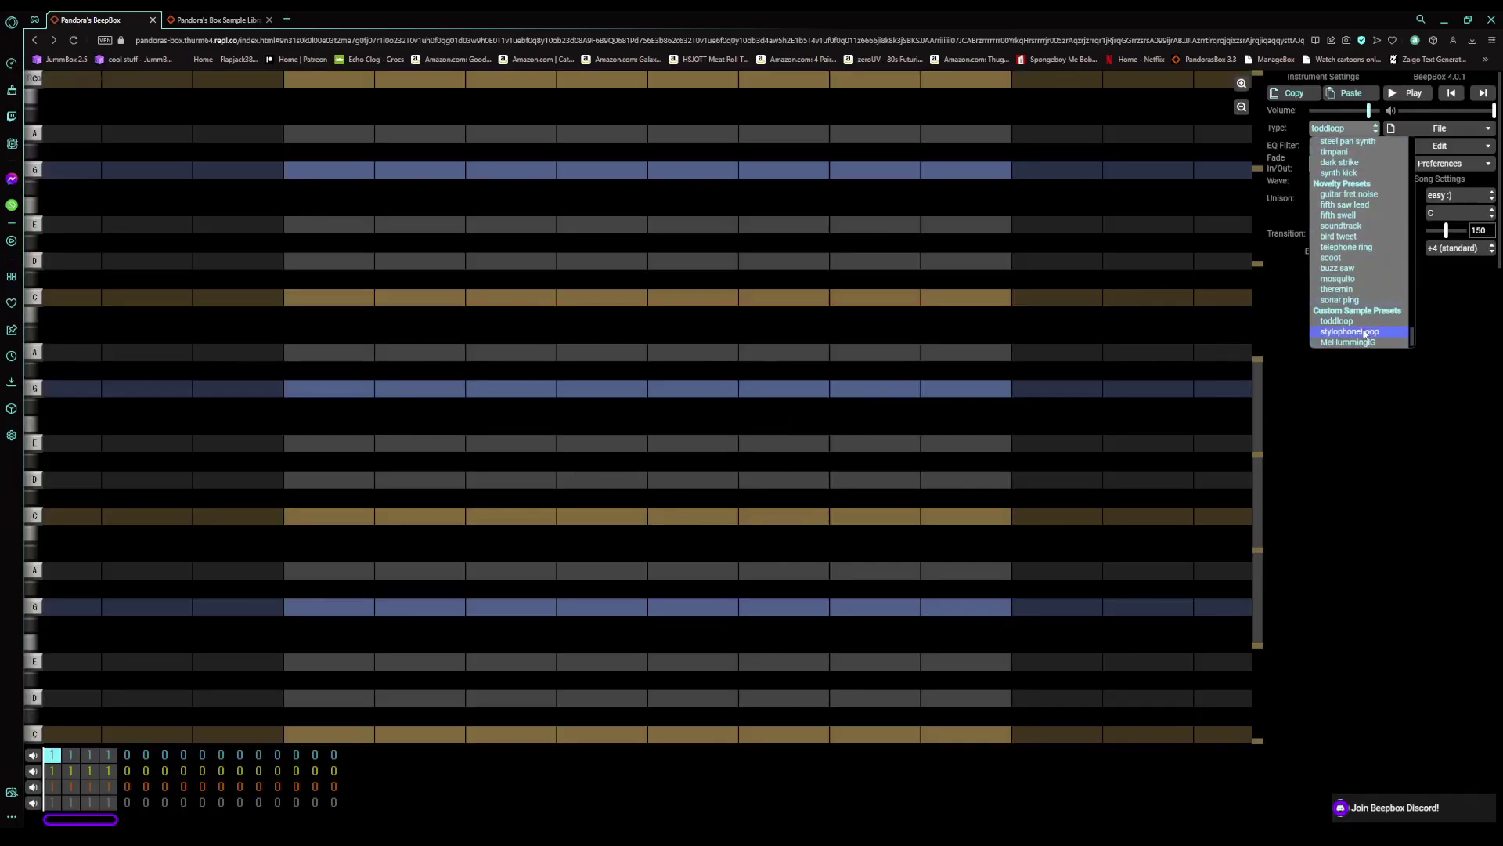
Step: Set the instrument type to MeHummingIG and try a test note in row D
click(1359, 343)
drag(567, 479, 858, 479)
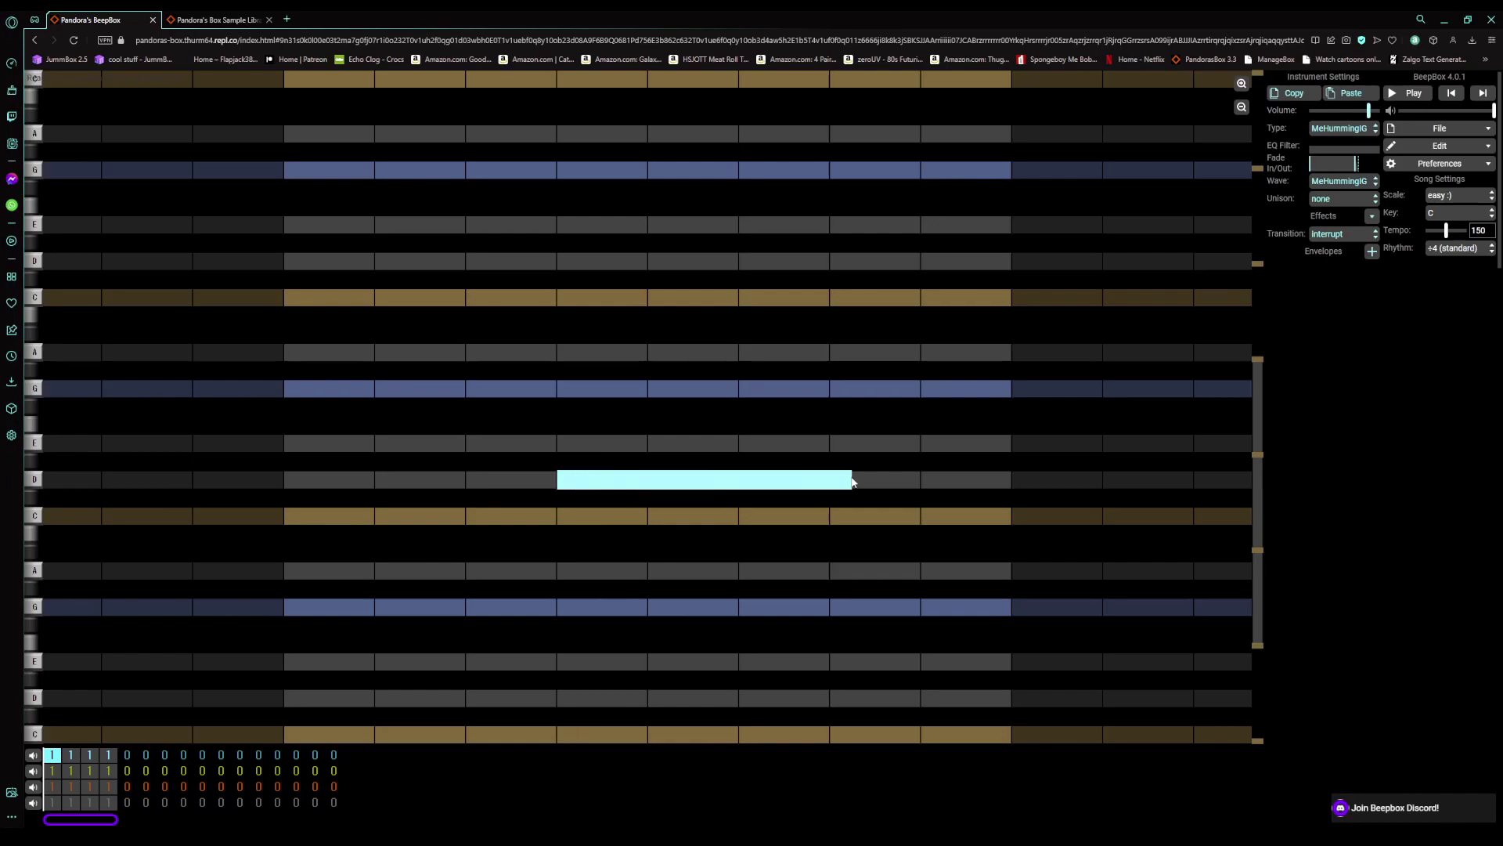
click(696, 479)
click(696, 479)
drag(1258, 396, 1257, 490)
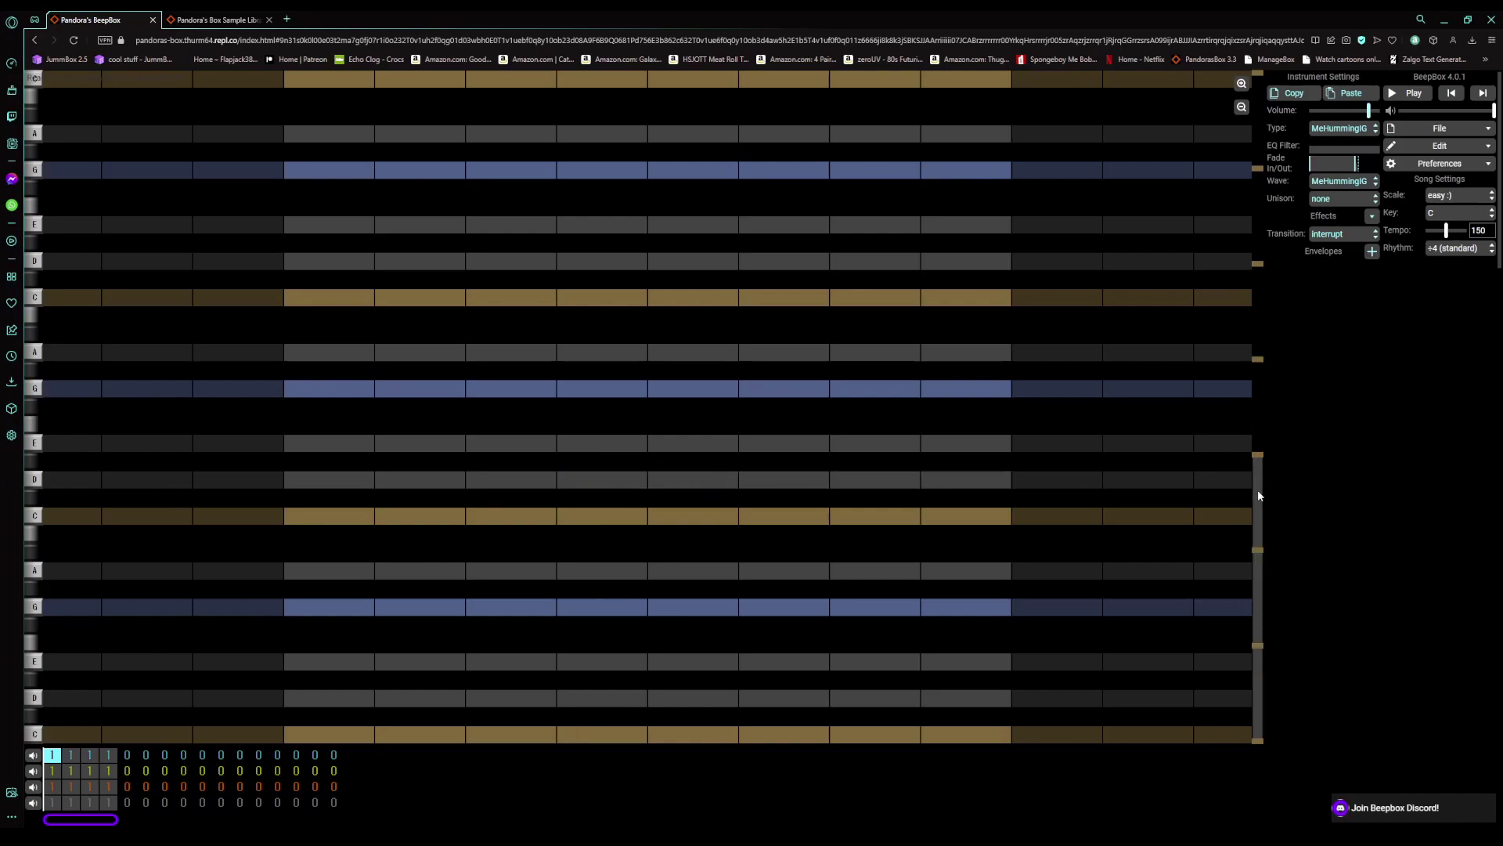
Step: Try and clear more test notes: one in the top row and a long upper-C note
click(369, 115)
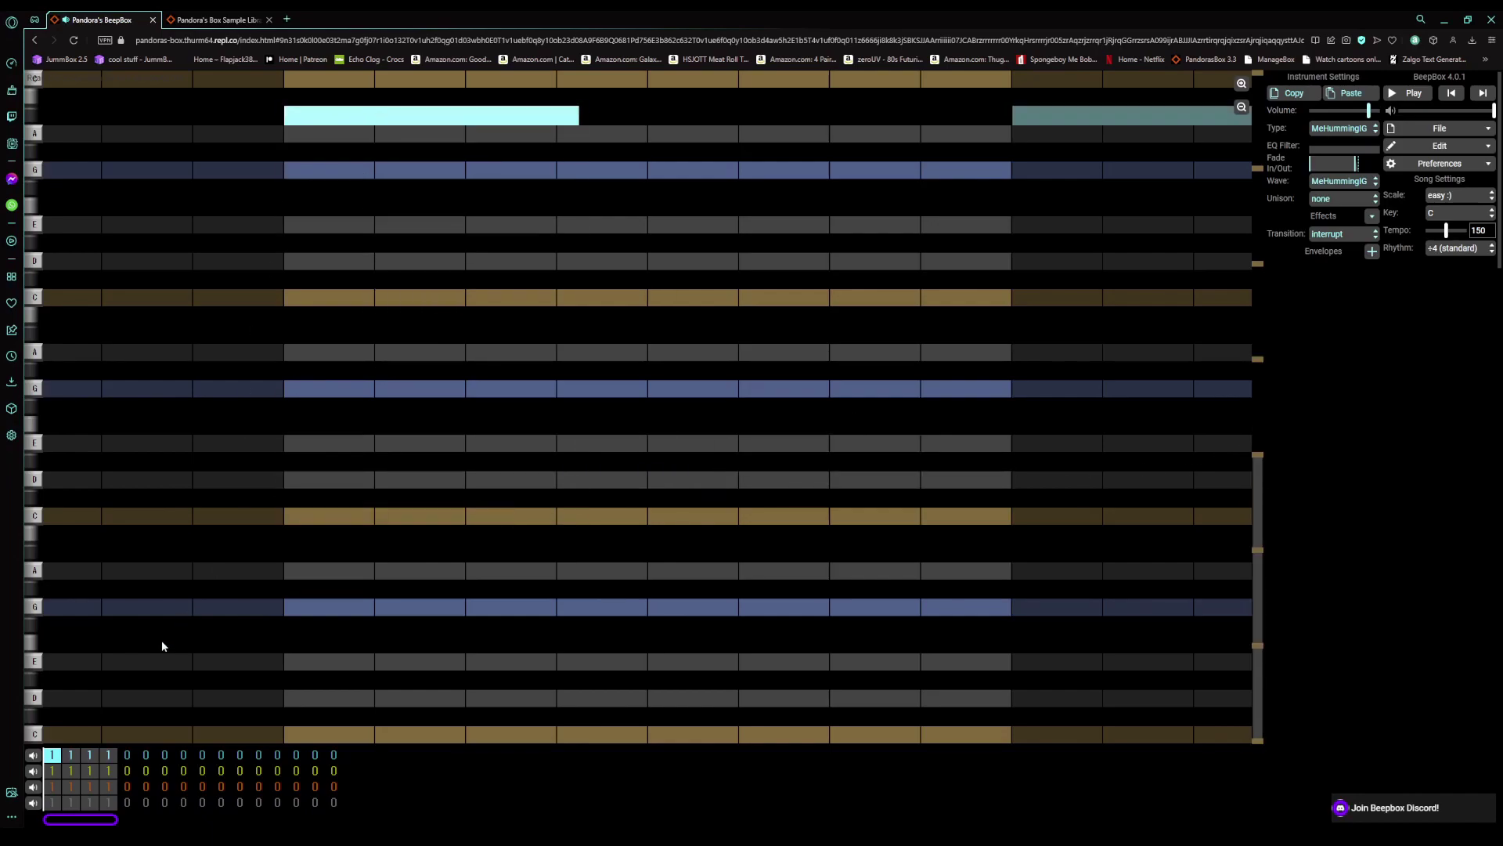
click(436, 124)
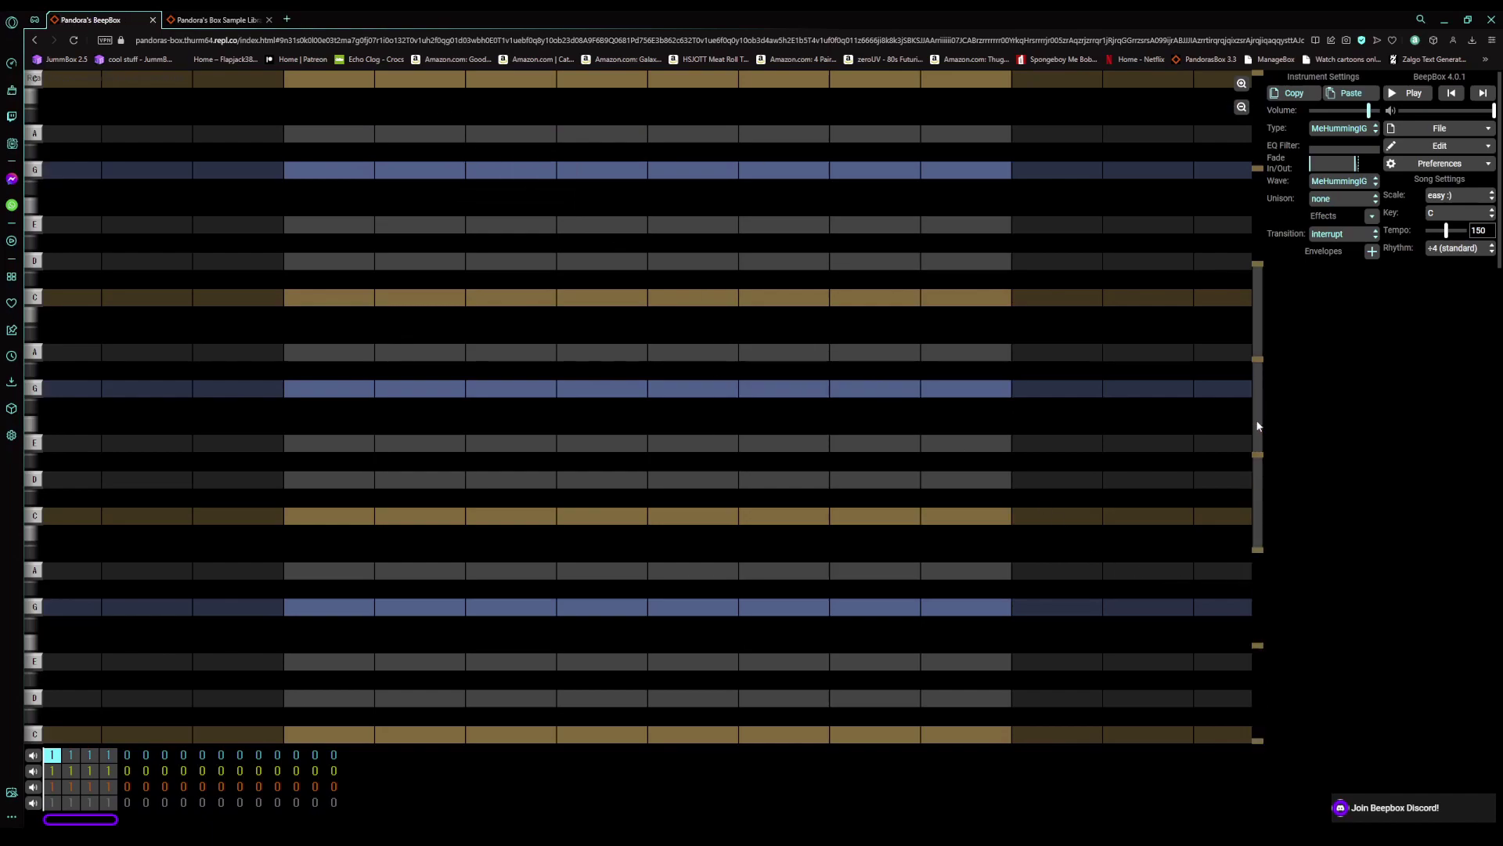
drag(369, 261, 1016, 291)
drag(909, 281, 881, 300)
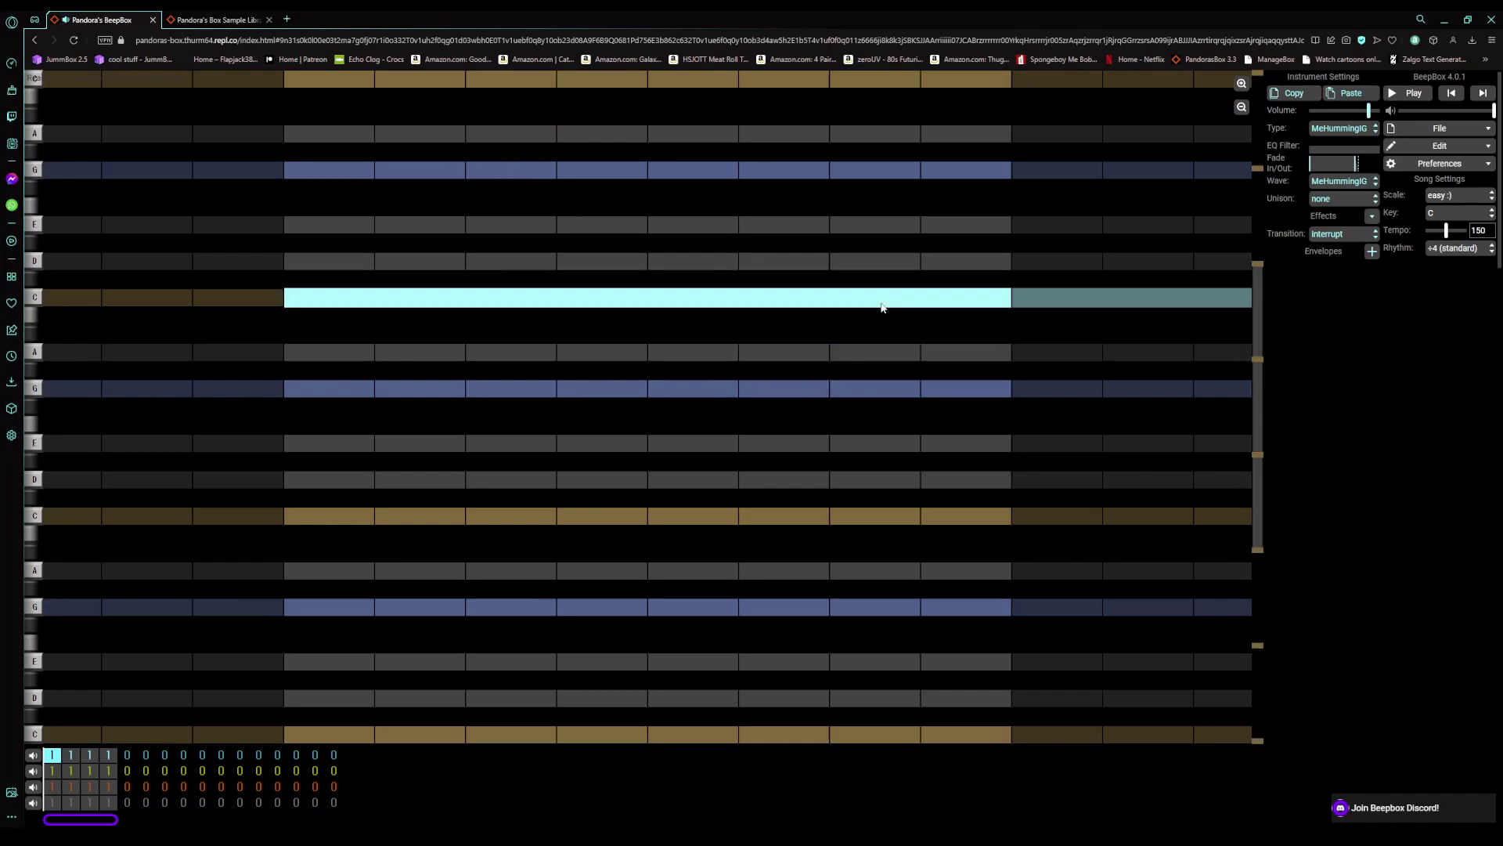
click(881, 300)
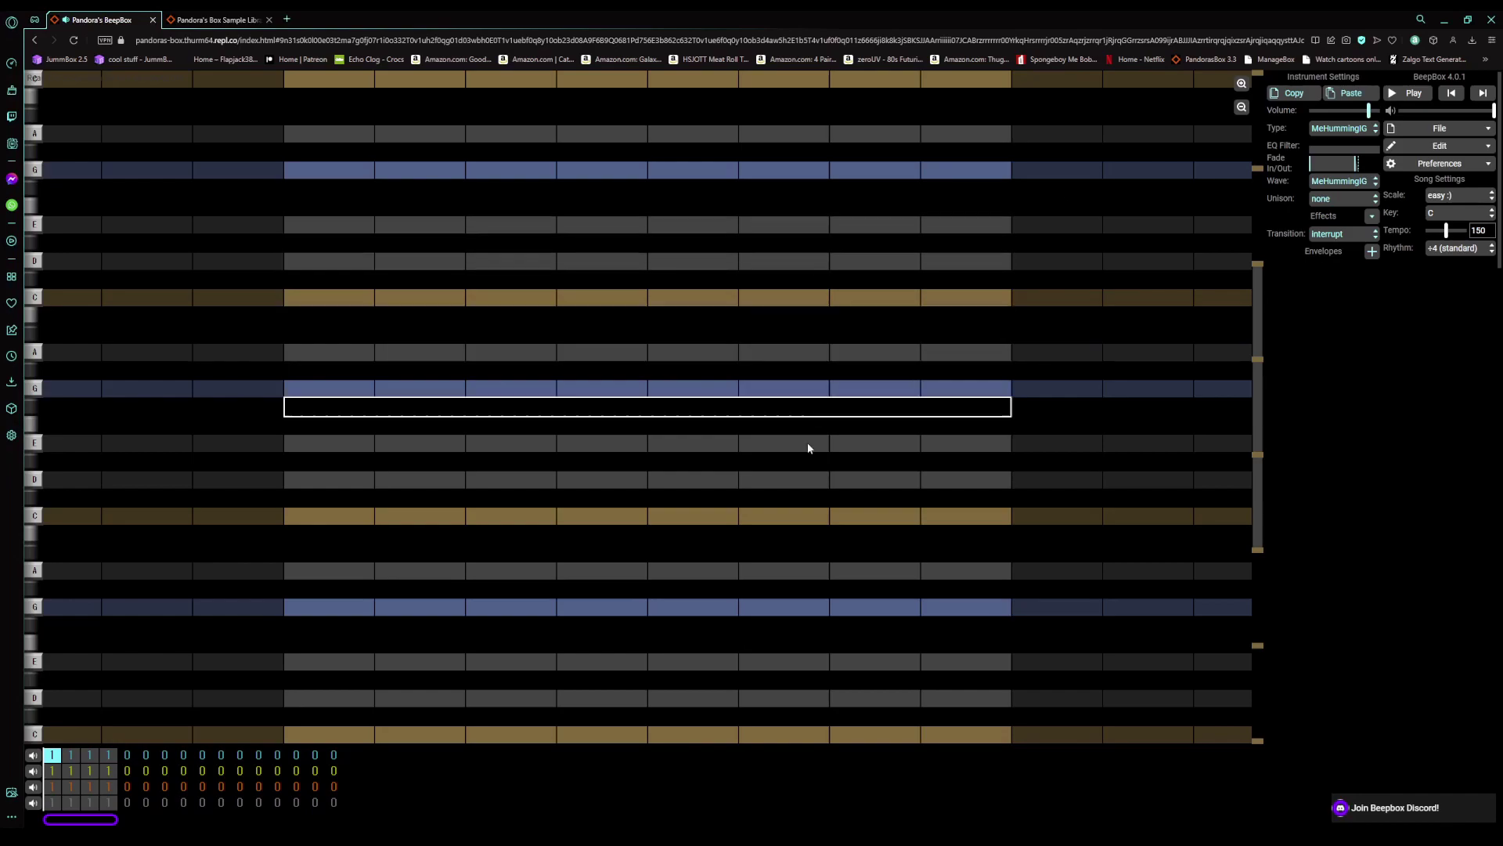